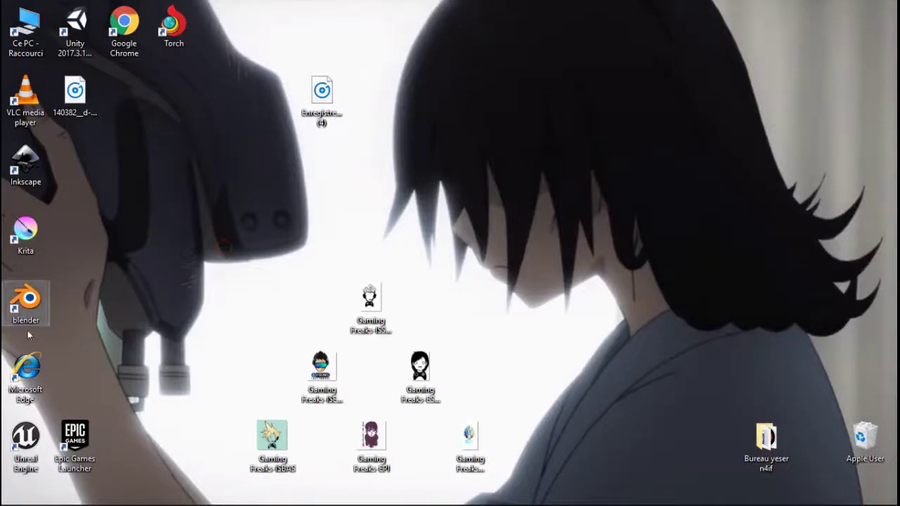
Launch Unreal Engine 4.21.1 from its desktop shortcut to reach the Project Browser
double_click(25, 440)
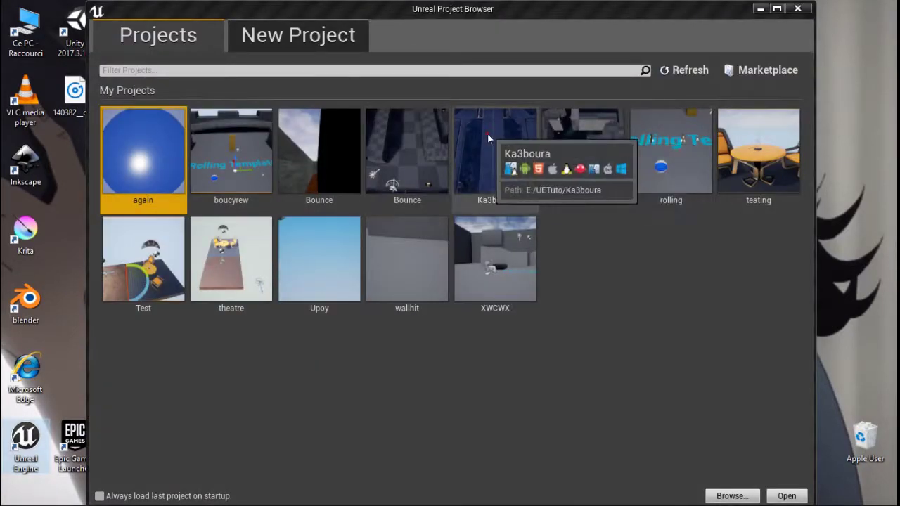
Open the Ka3boura project so the My_map level loads in the editor
double_click(488, 137)
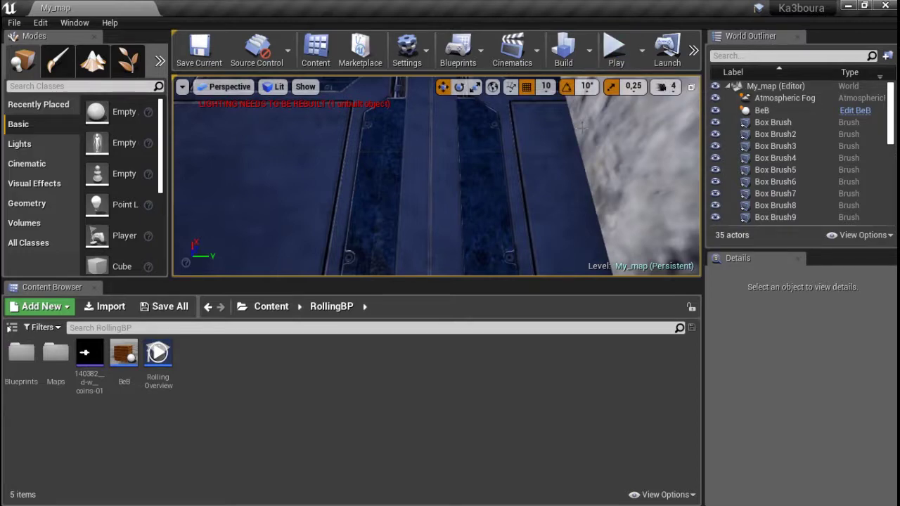
click(593, 210)
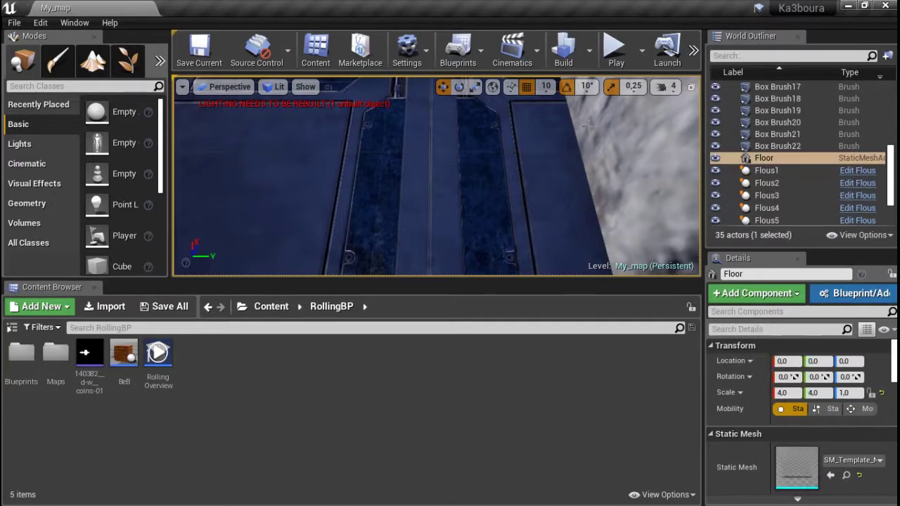
click(615, 50)
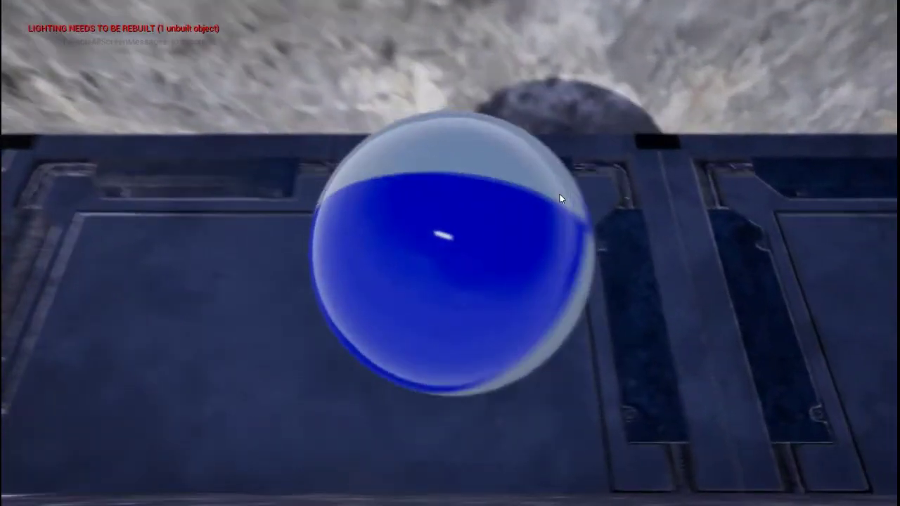
key(Escape)
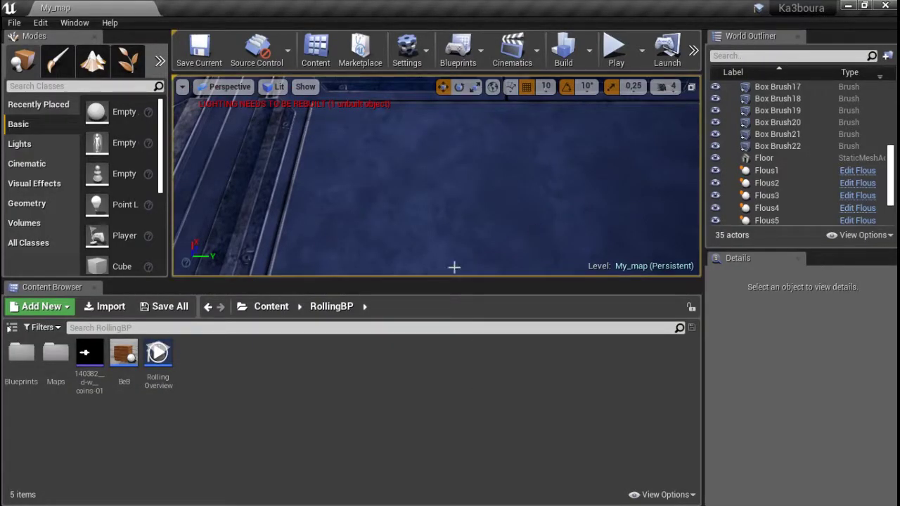
Enlarge the level viewport and fly the camera to a top-down view over the maze
drag(439, 279, 440, 333)
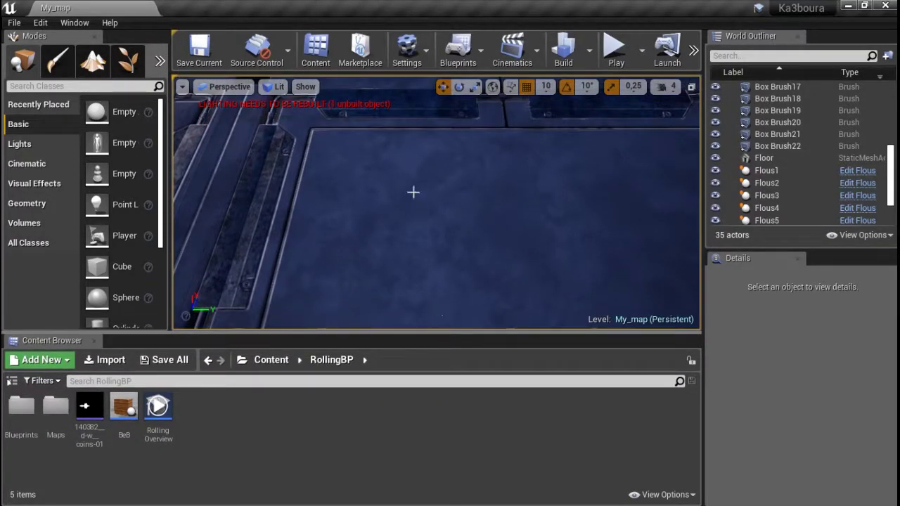
mouse_move(441, 168)
right_down()
mouse_move(401, 88)
mouse_move(490, 192)
right_up()
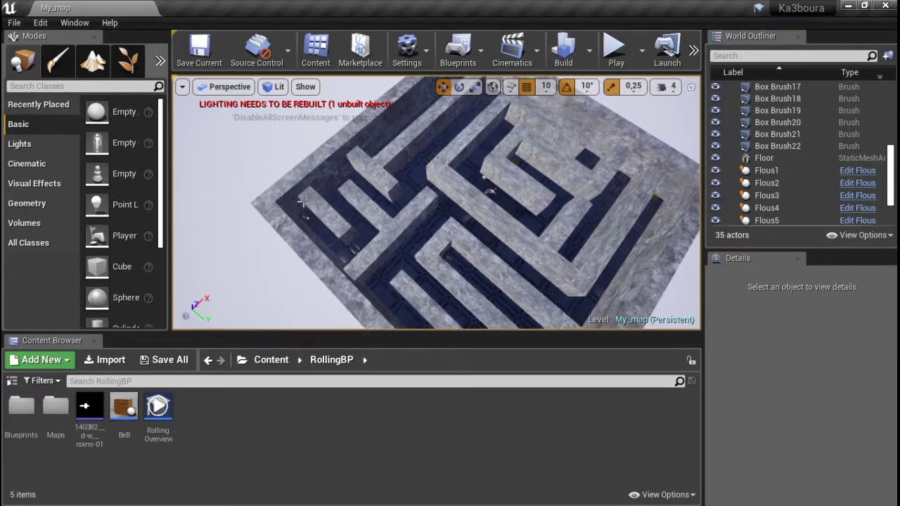
mouse_move(490, 191)
right_down()
mouse_move(432, 124)
mouse_move(474, 228)
mouse_move(507, 229)
mouse_move(458, 201)
right_up()
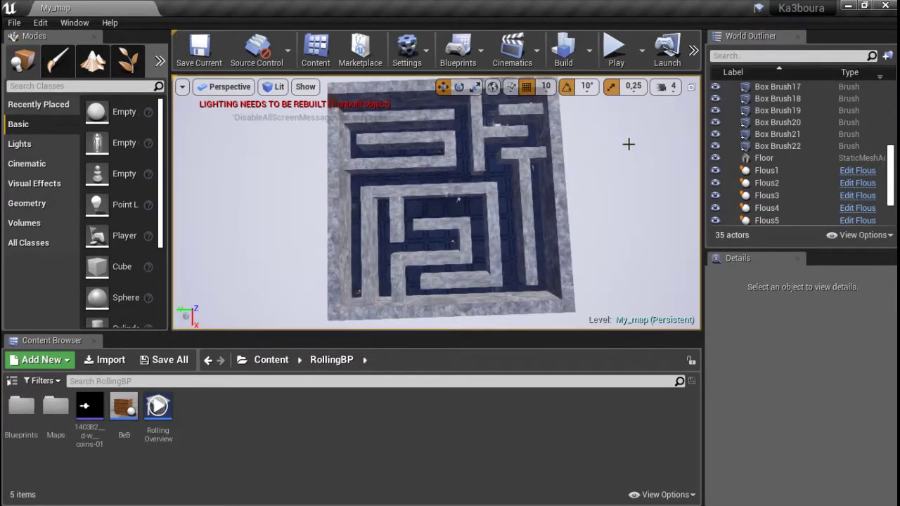
right_drag(458, 201, 459, 206)
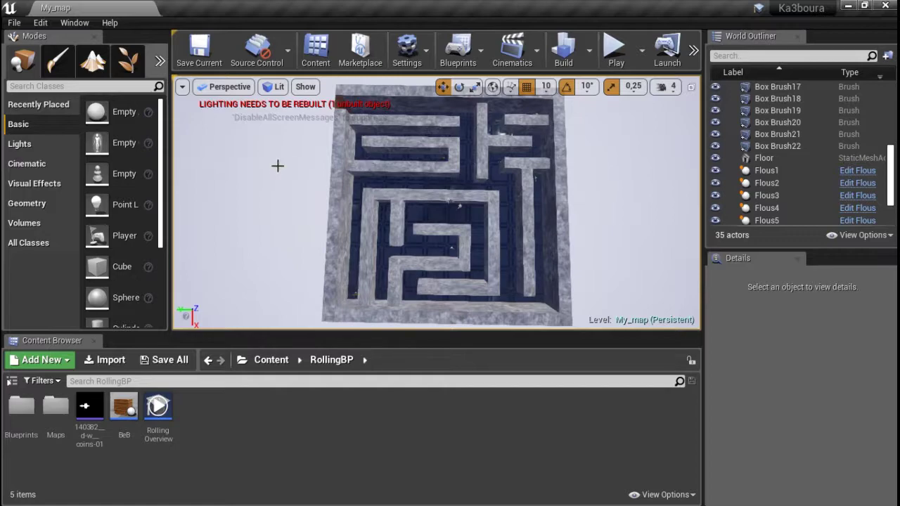
right_drag(277, 167, 277, 167)
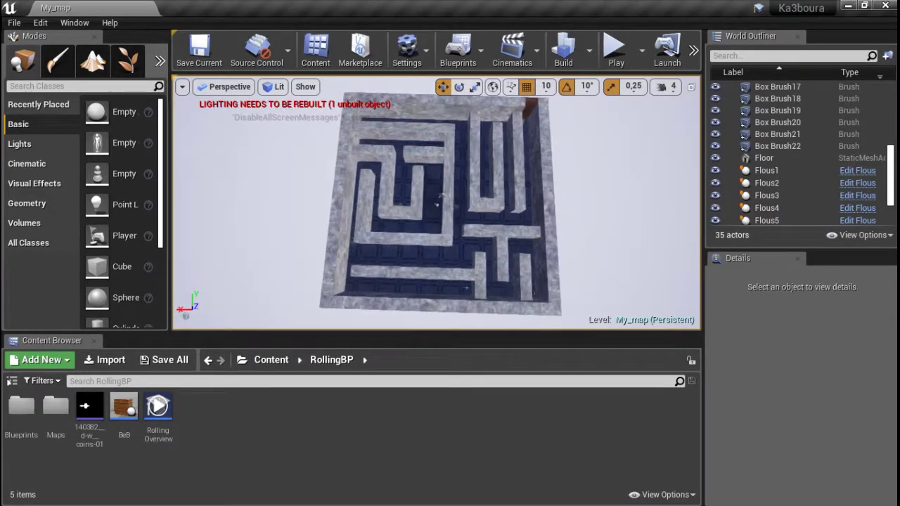
right_drag(285, 217, 285, 217)
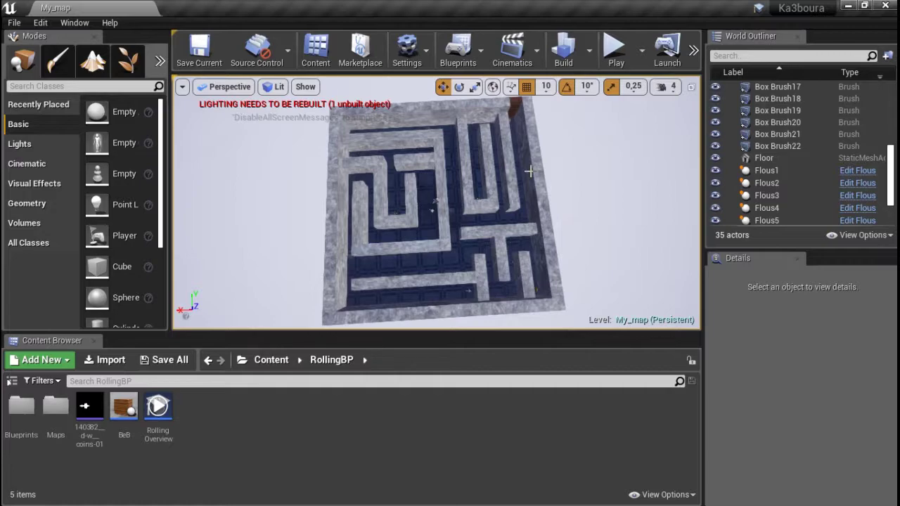
right_drag(591, 176, 591, 176)
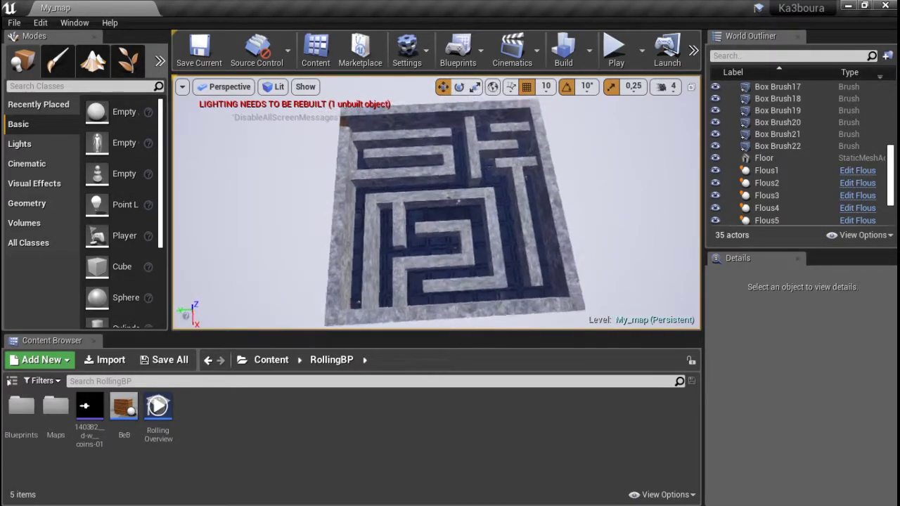
right_drag(592, 177, 258, 394)
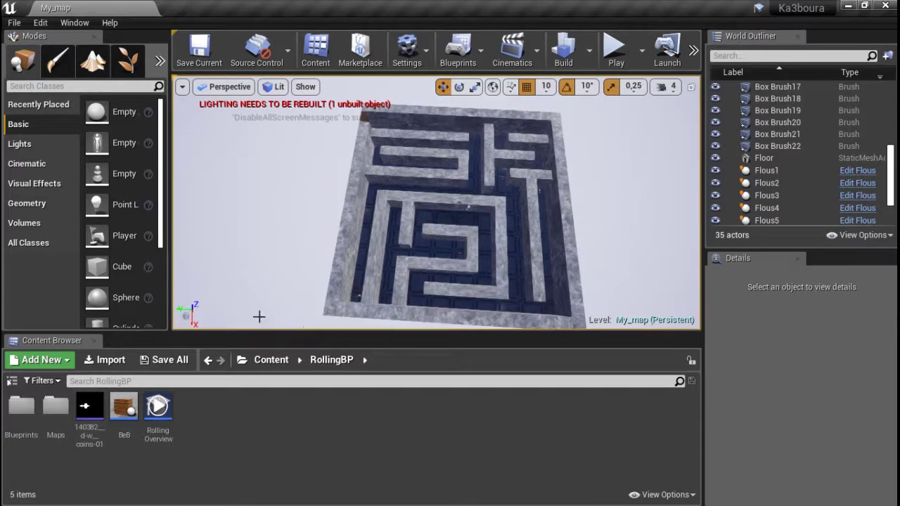
Create a Widget Blueprint named Score in RollingBP and open it in the Designer
right_click(226, 409)
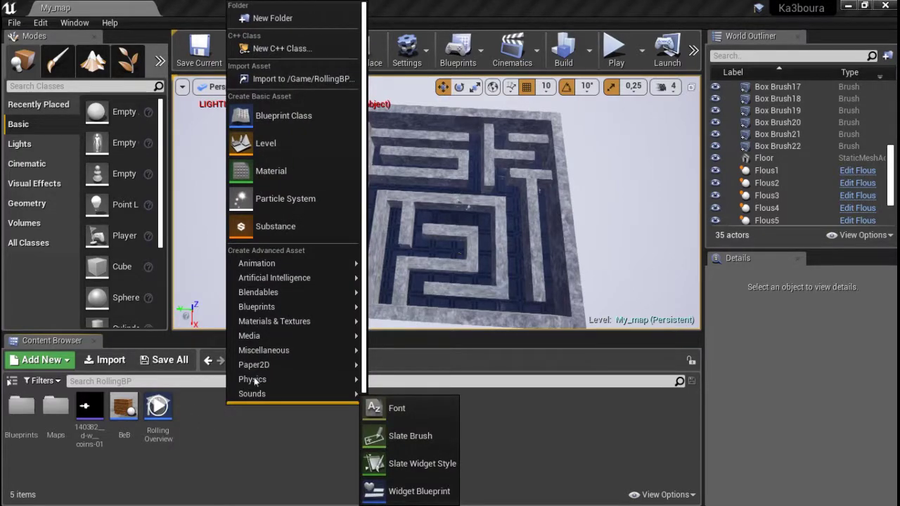
scroll(305, 267, down, 1)
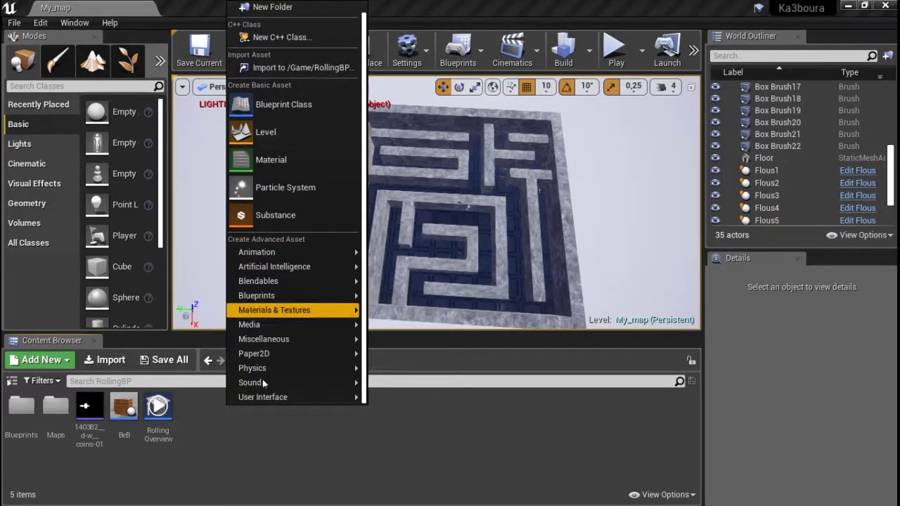
mouse_move(326, 395)
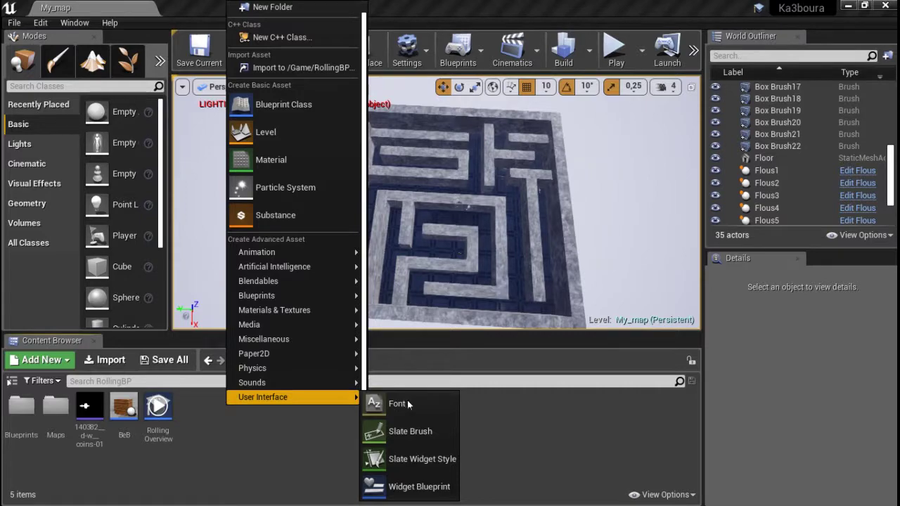
click(436, 488)
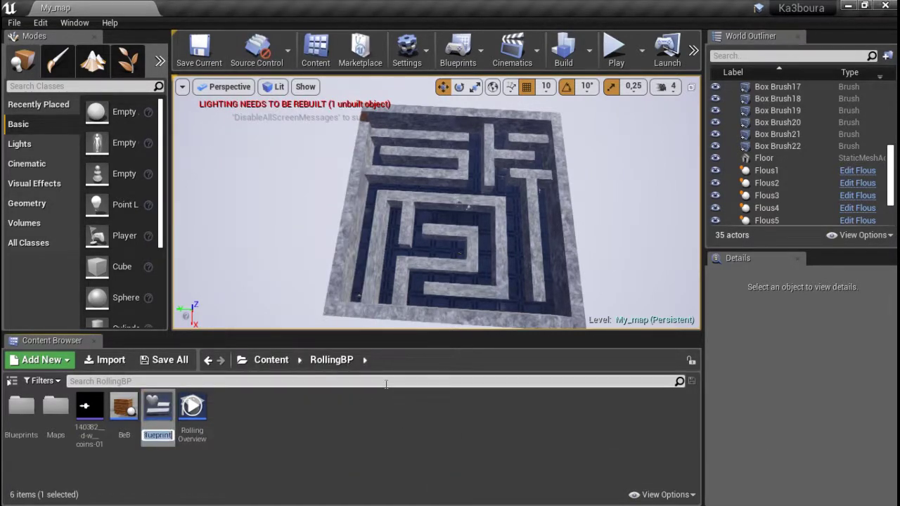
text(Score)
key(Return)
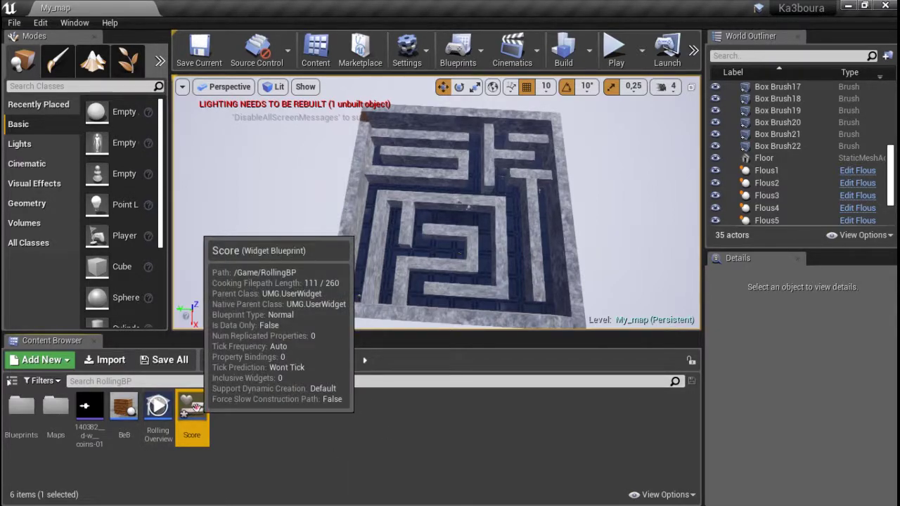
double_click(194, 409)
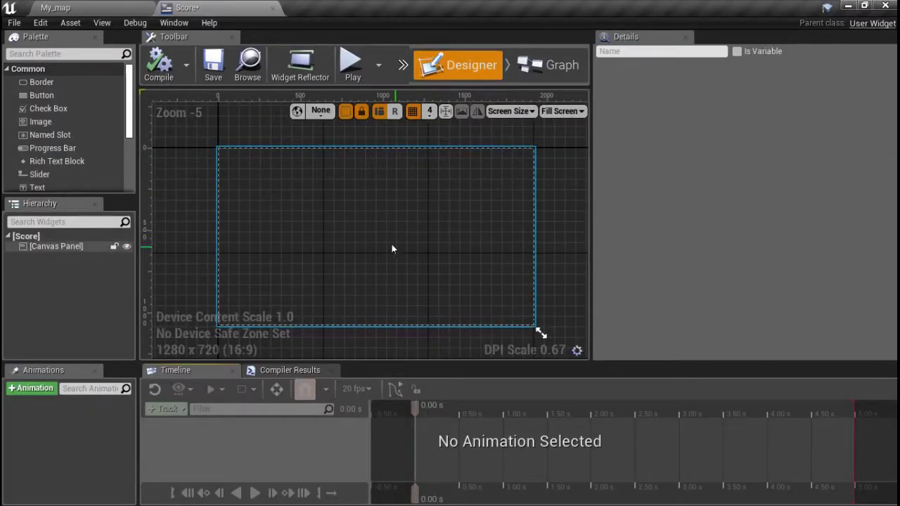
Zoom, pan and enlarge the designer area so the 1280 x 720 canvas panel is in view
scroll(390, 239, down, 1)
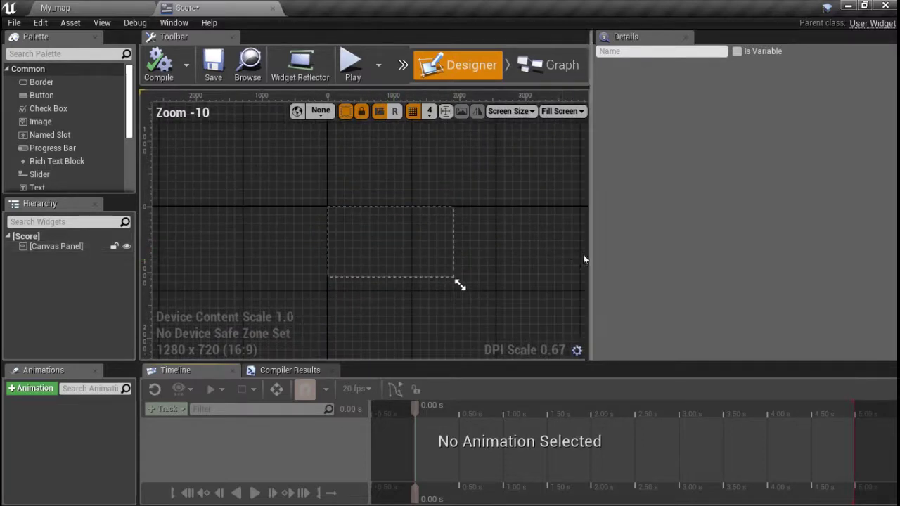
mouse_move(514, 237)
right_down()
mouse_move(474, 188)
mouse_move(478, 218)
right_up()
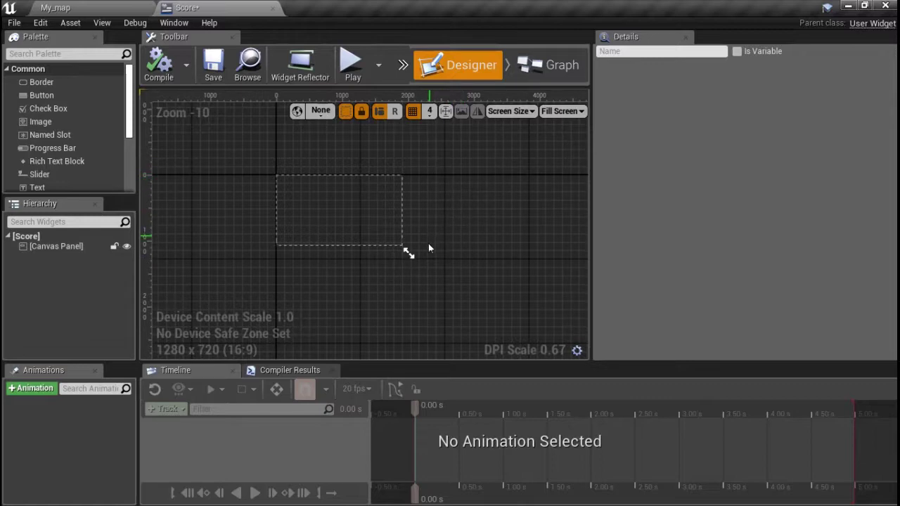
right_drag(448, 239, 425, 211)
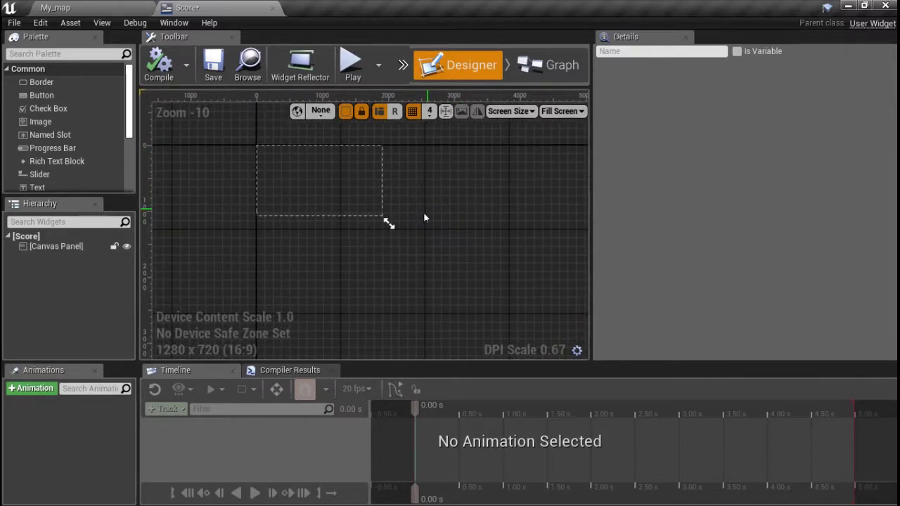
drag(388, 224, 451, 259)
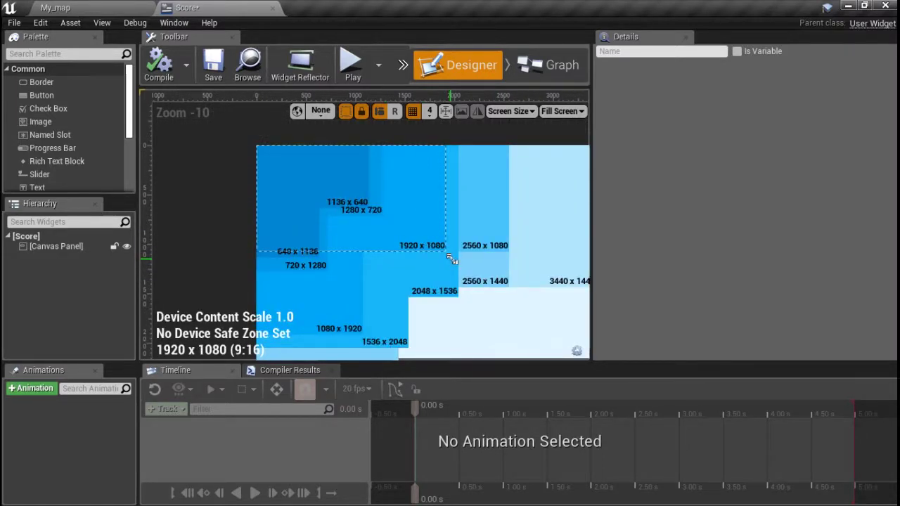
mouse_move(452, 260)
mouse_down()
mouse_move(333, 279)
mouse_move(379, 219)
mouse_move(513, 262)
mouse_move(466, 305)
mouse_move(387, 222)
mouse_up()
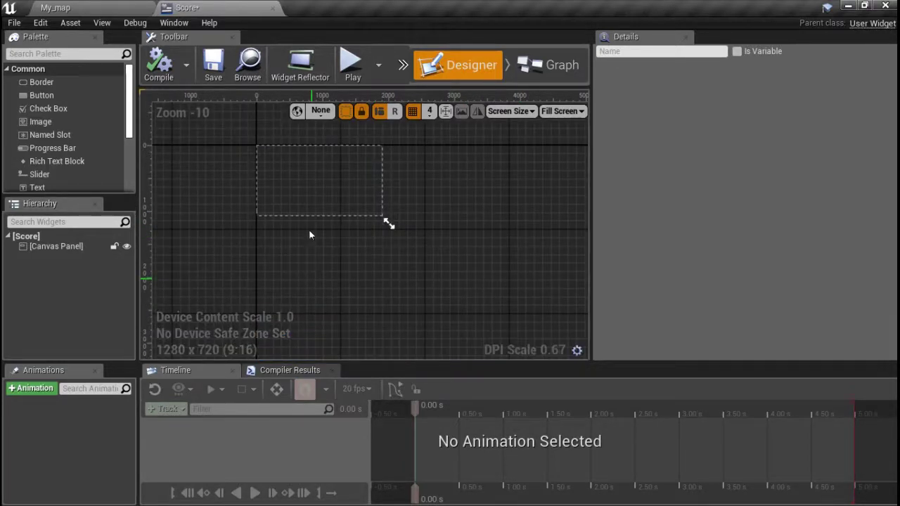
scroll(308, 211, up, 2)
scroll(307, 211, up, 3)
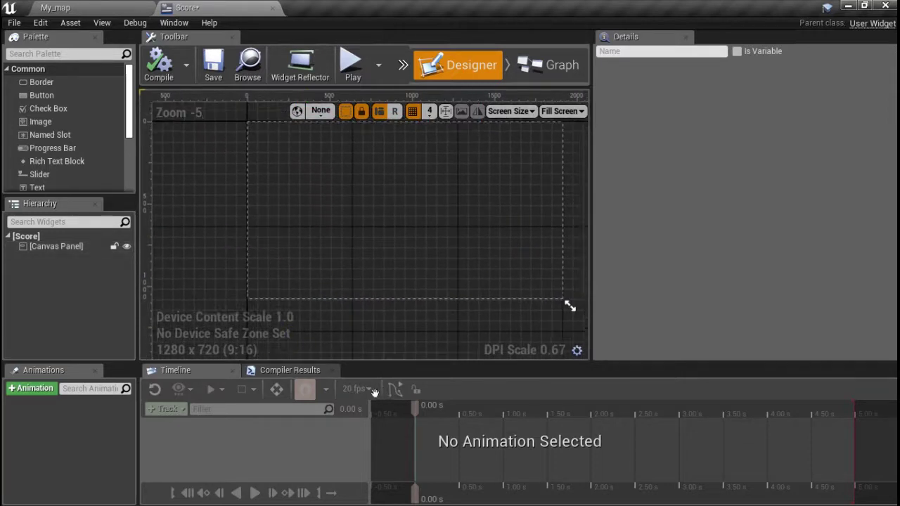
right_drag(296, 332, 363, 372)
right_drag(422, 339, 416, 363)
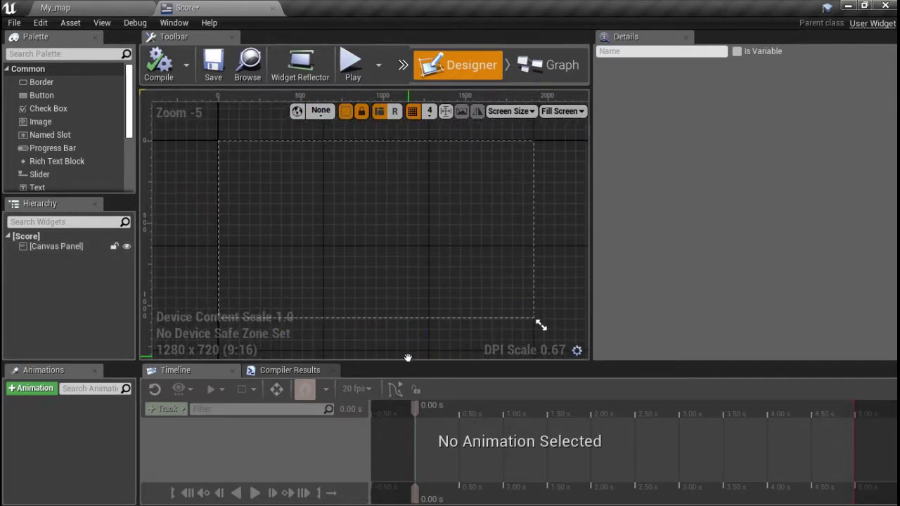
drag(421, 363, 421, 395)
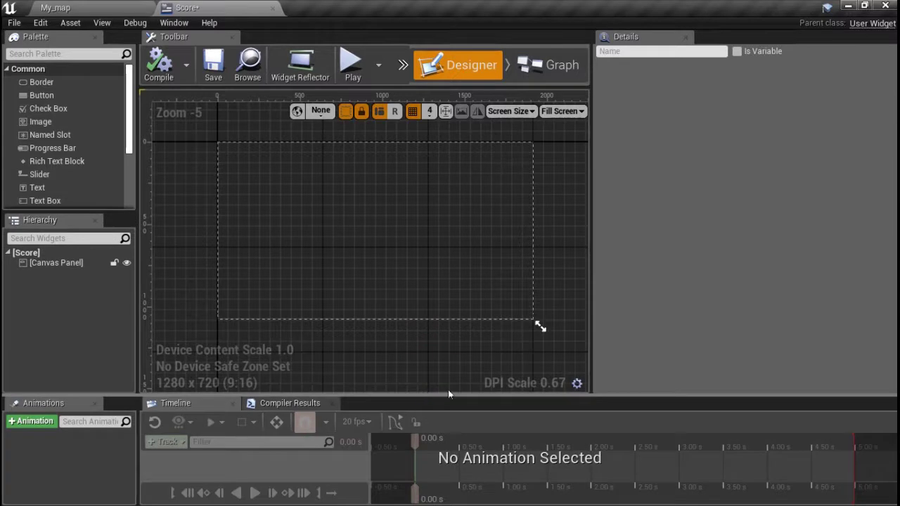
drag(595, 287, 762, 287)
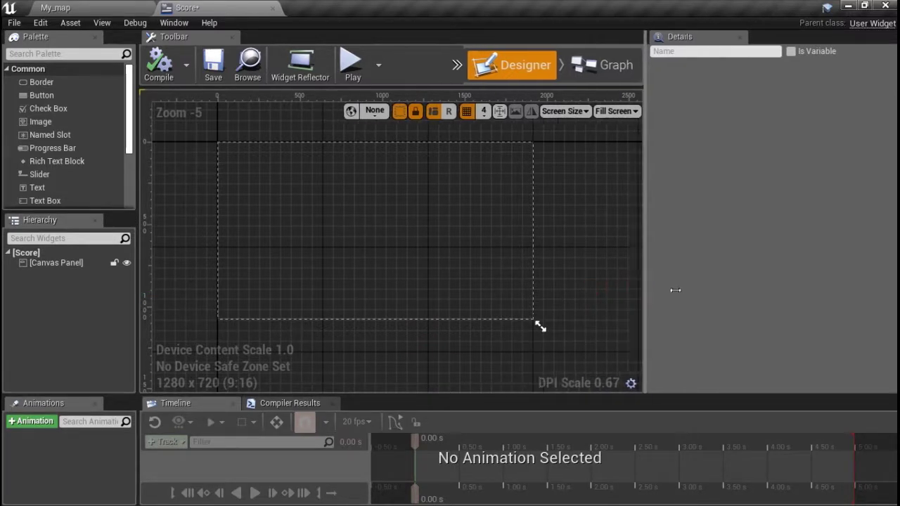
Pan the canvas and pick the Text item from the Palette's Common list
scroll(424, 231, up, 1)
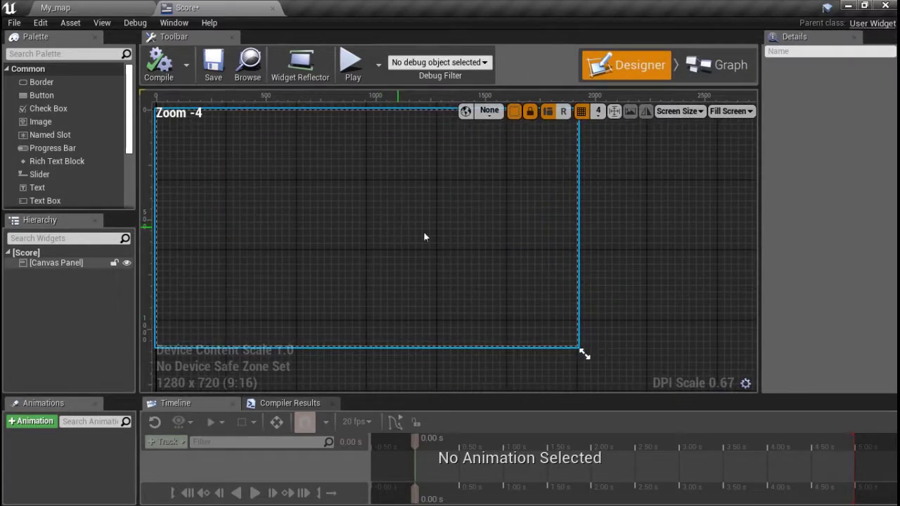
click(662, 225)
mouse_move(662, 224)
right_down()
mouse_move(686, 244)
mouse_move(719, 249)
mouse_move(705, 248)
right_up()
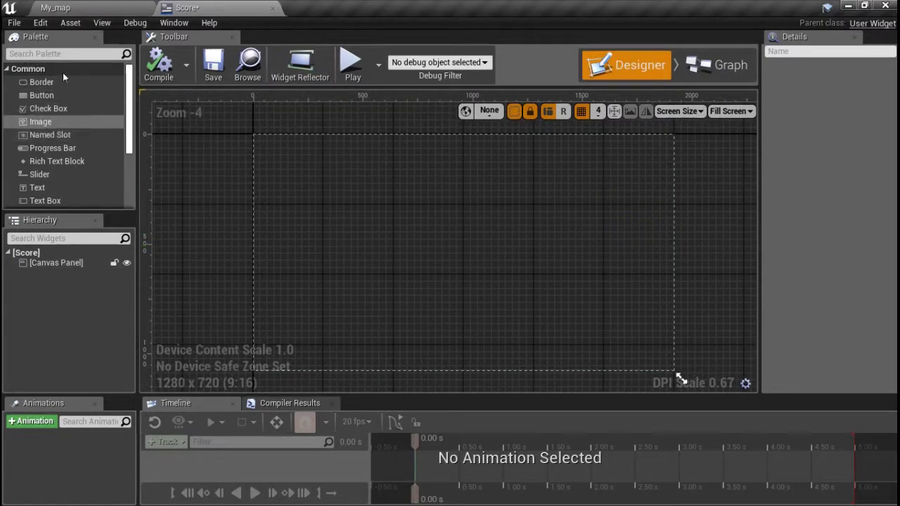
scroll(87, 134, down, 1)
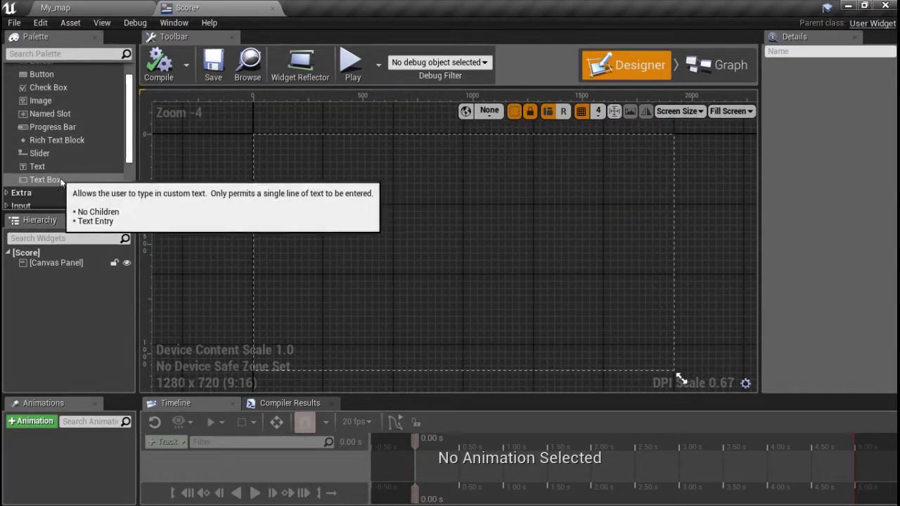
click(61, 169)
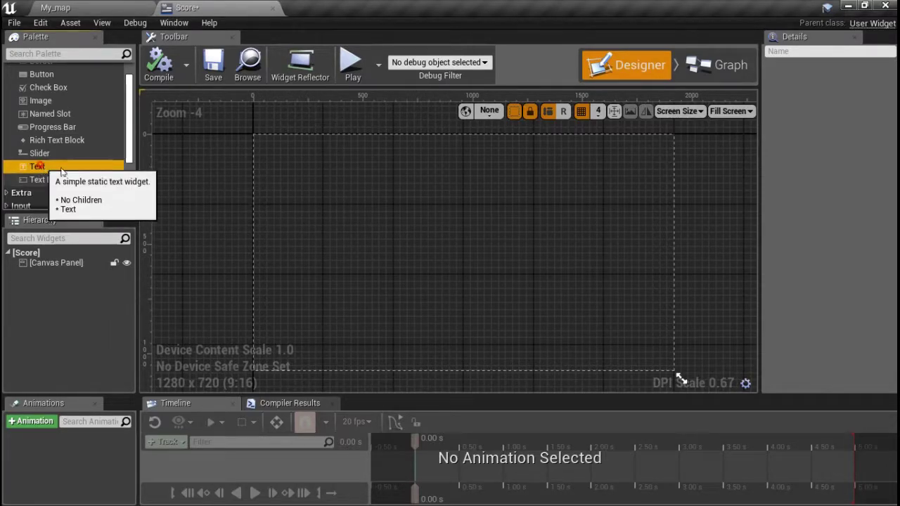
Place a Text block on the canvas lower left and widen the Details panel
drag(62, 171, 307, 336)
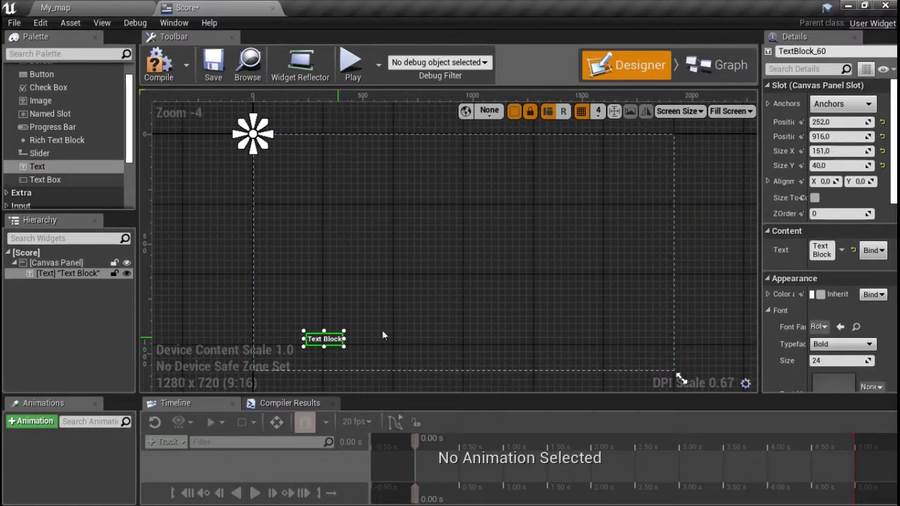
drag(764, 128, 628, 131)
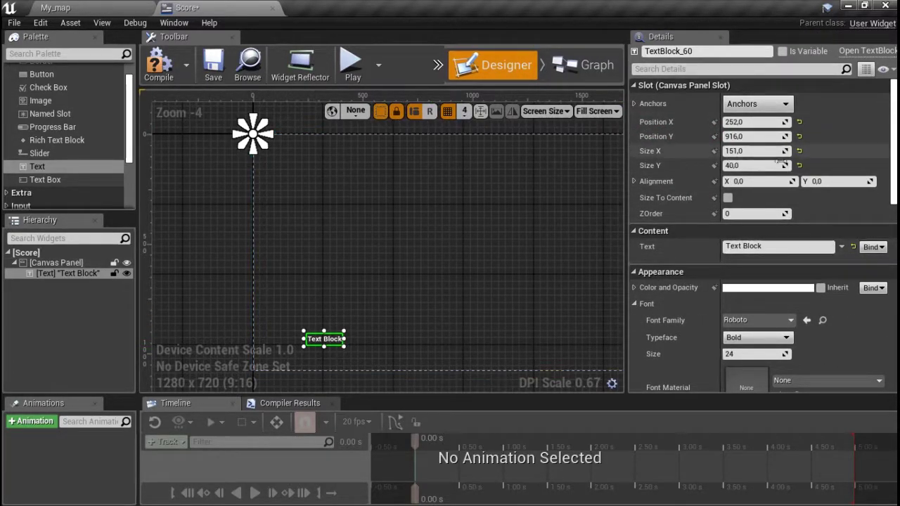
right_drag(178, 230, 169, 233)
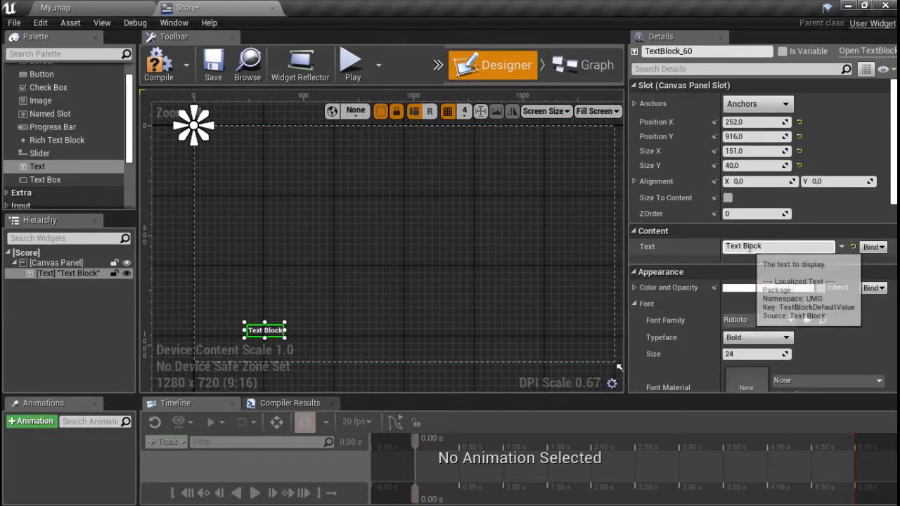
Change the text block's content to 'Score : / 5'
double_click(786, 245)
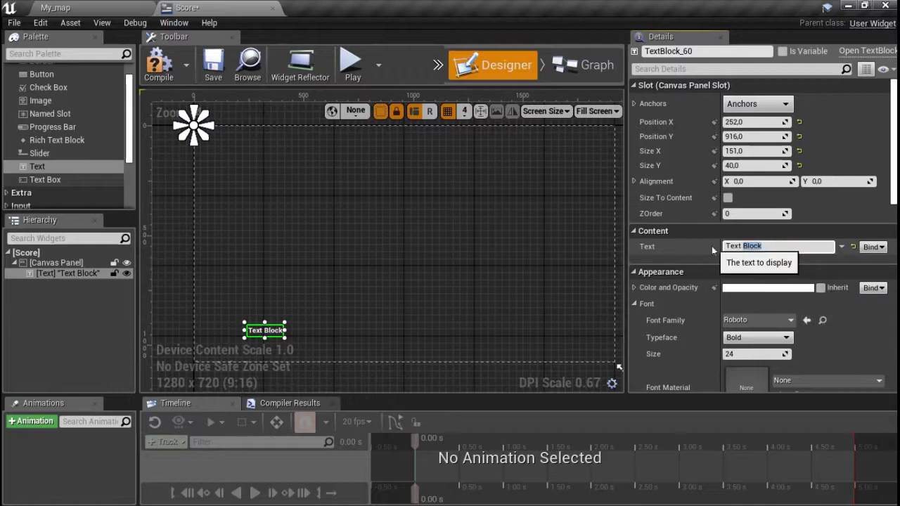
key(BackSpace)
key(BackSpace)
key(BackSpace)
key(BackSpace)
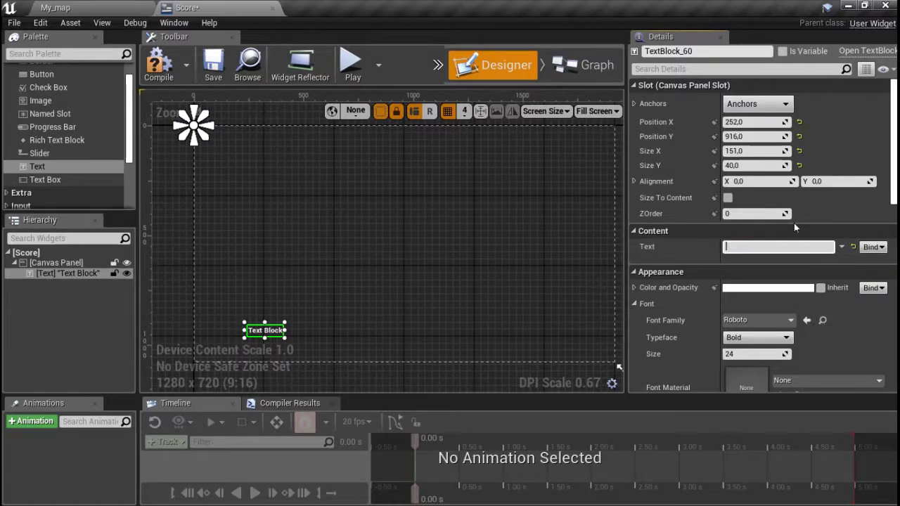
text(Score )
text(:)
text(:)
text( /5)
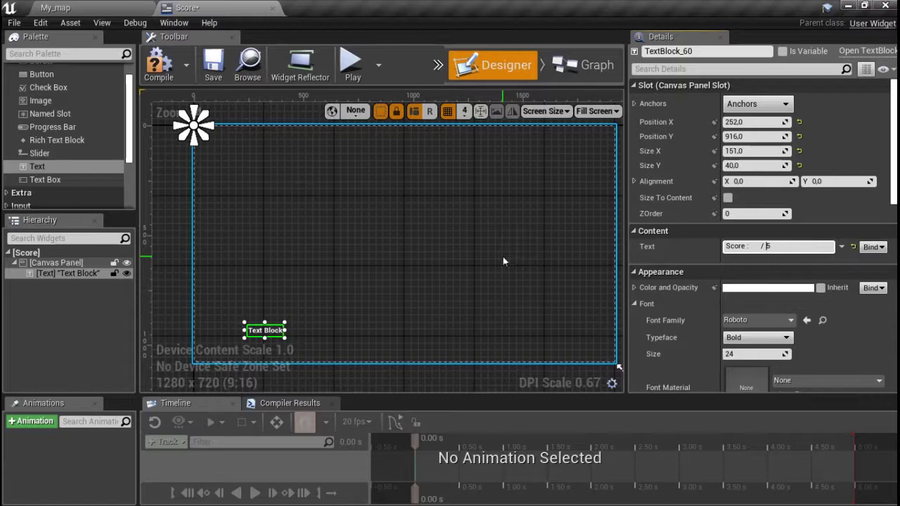
key(Return)
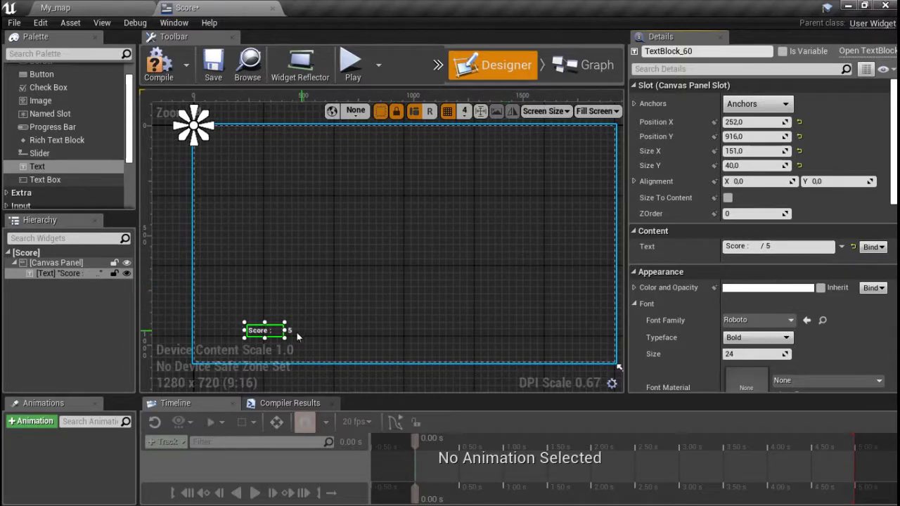
Widen the Score text block and place it in the canvas's lower-left corner at 100, 916
drag(286, 338, 310, 341)
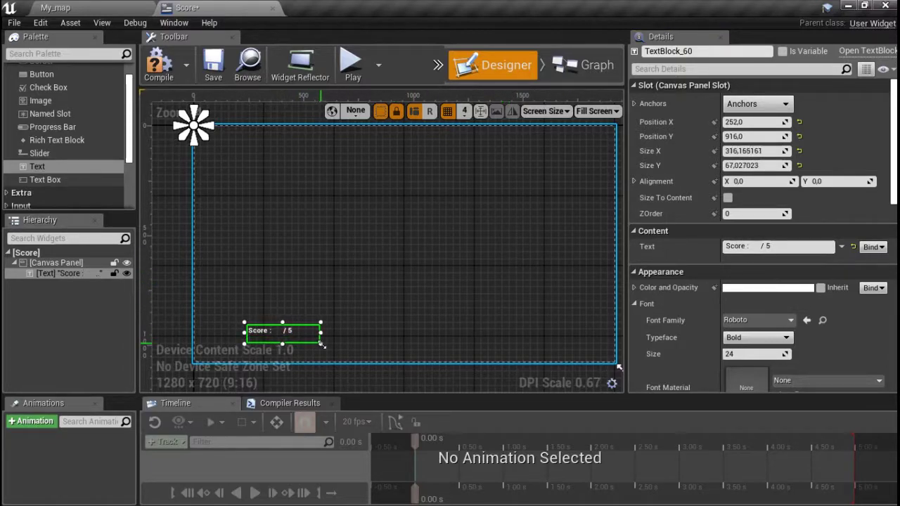
click(407, 289)
click(253, 330)
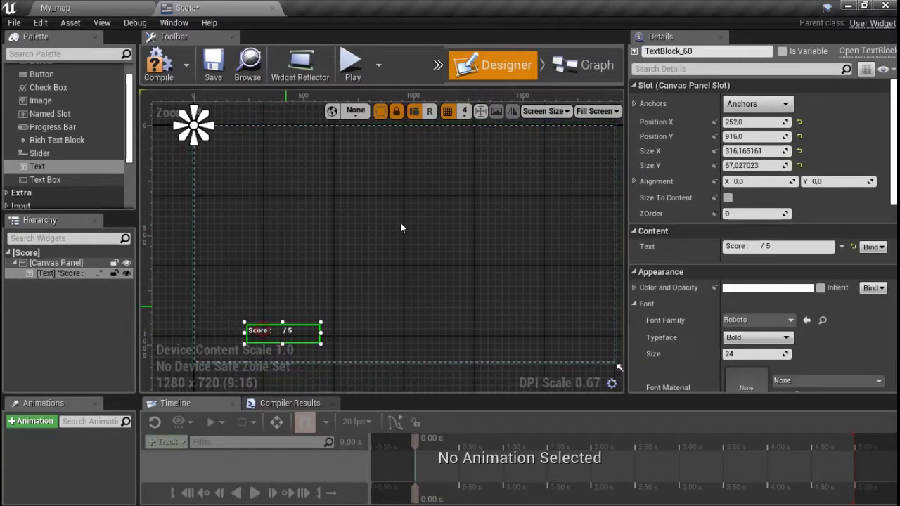
right_drag(353, 239, 336, 236)
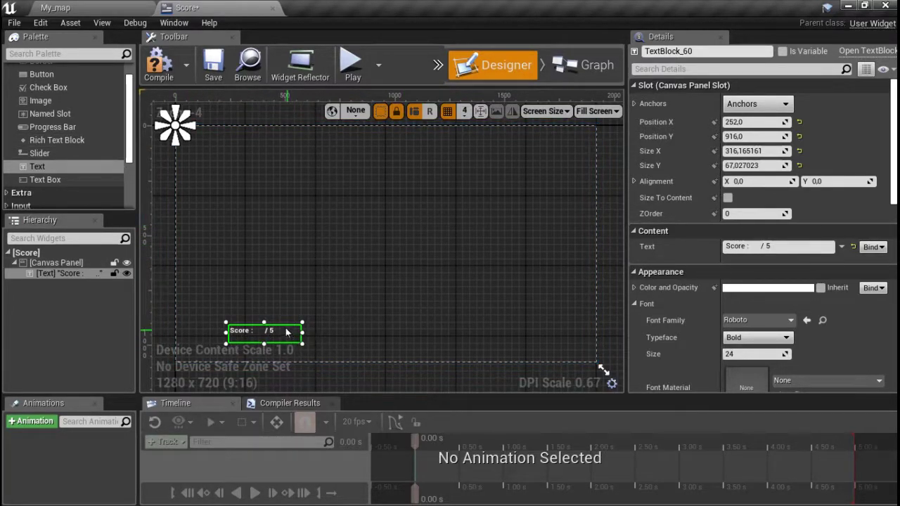
drag(285, 331, 558, 155)
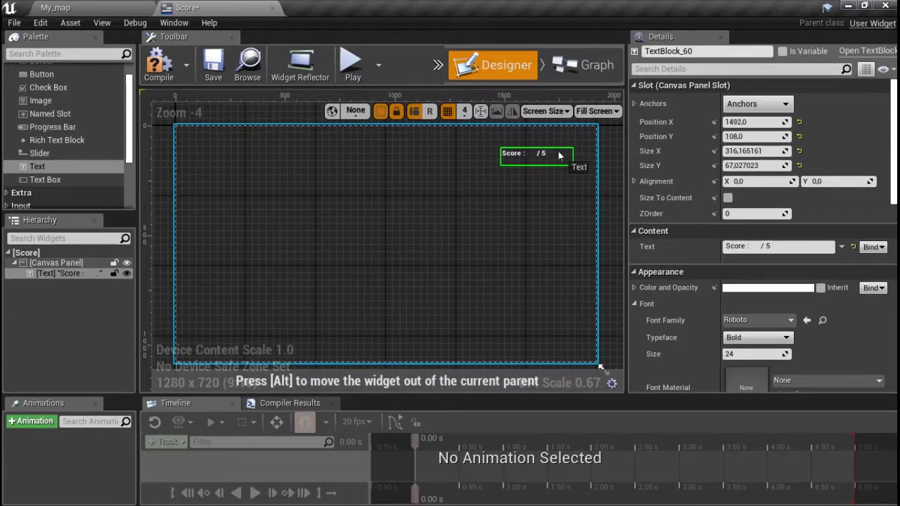
mouse_move(559, 154)
mouse_down()
mouse_move(225, 167)
mouse_move(551, 327)
mouse_move(412, 187)
mouse_move(402, 155)
mouse_move(414, 265)
mouse_move(404, 329)
mouse_move(393, 273)
mouse_move(304, 294)
mouse_move(252, 320)
mouse_move(253, 333)
mouse_up()
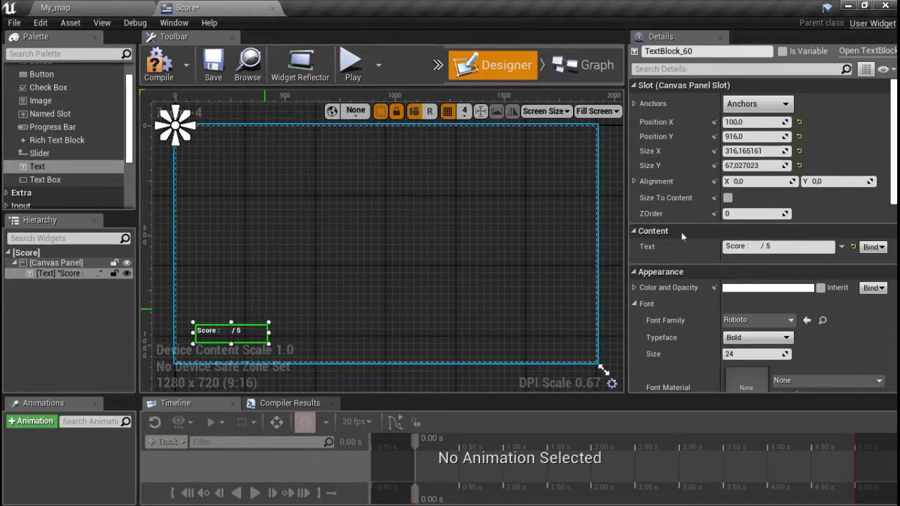
Set the Score text's font size to 40
scroll(808, 168, down, 2)
scroll(808, 171, down, 3)
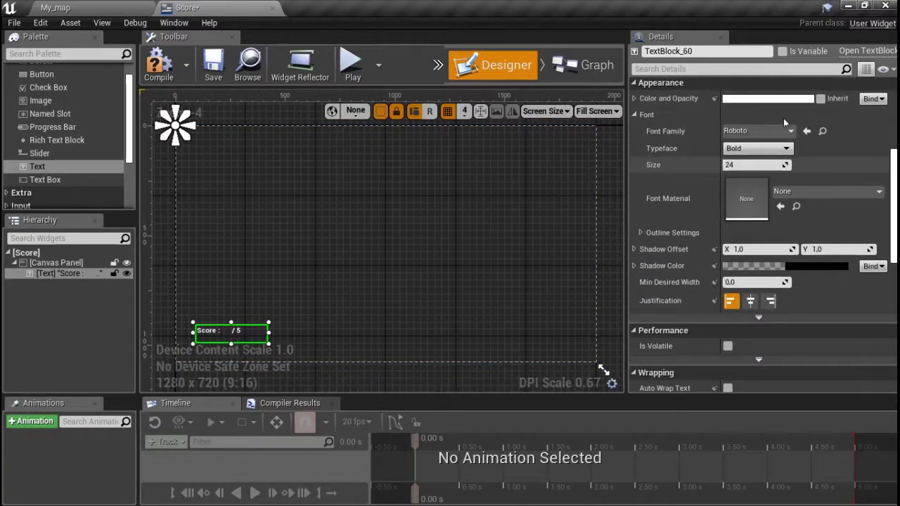
scroll(774, 155, down, 2)
scroll(759, 190, down, 1)
scroll(748, 220, down, 2)
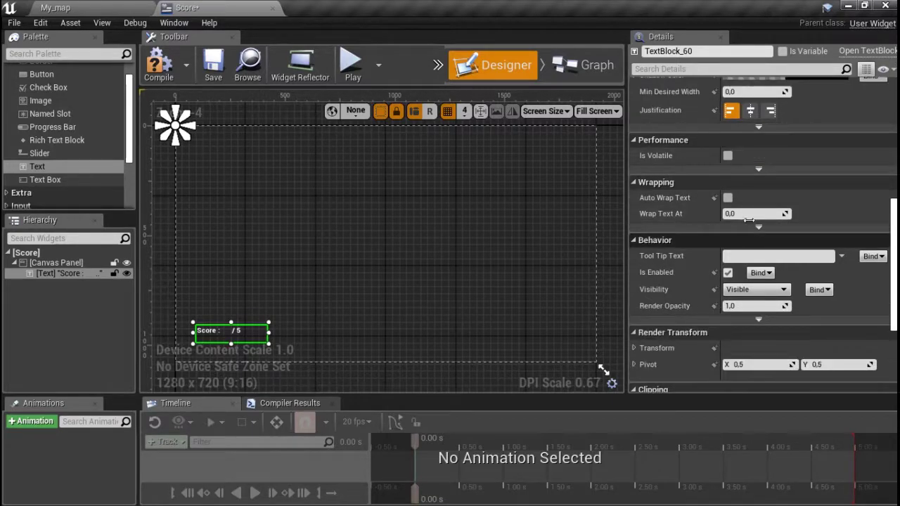
scroll(748, 220, up, 4)
scroll(748, 220, up, 1)
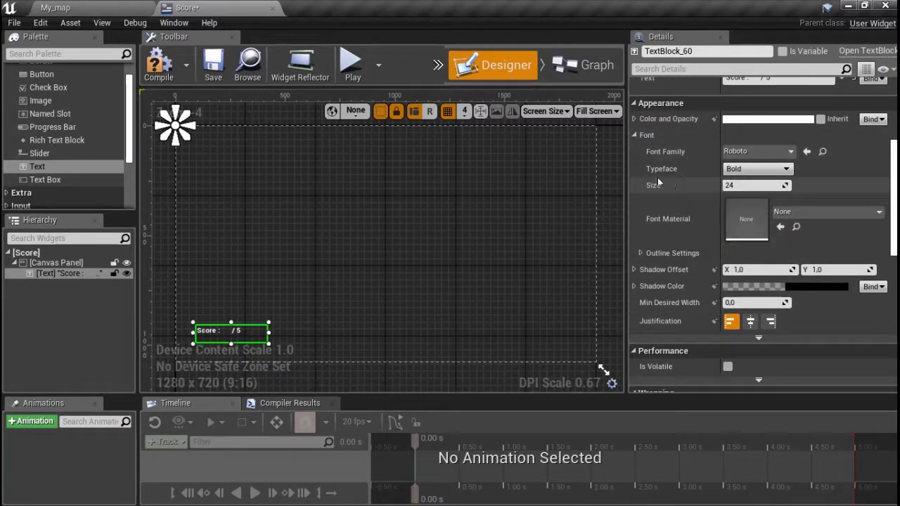
click(734, 185)
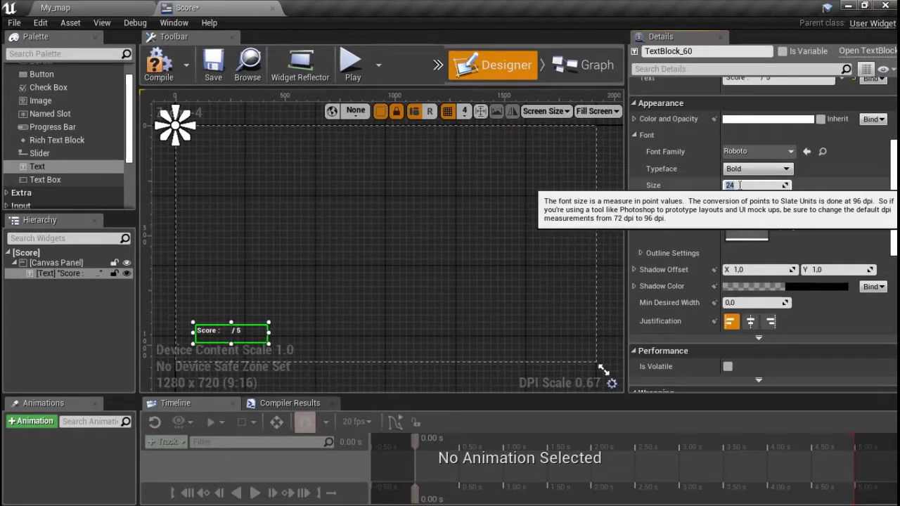
text(40)
key(Return)
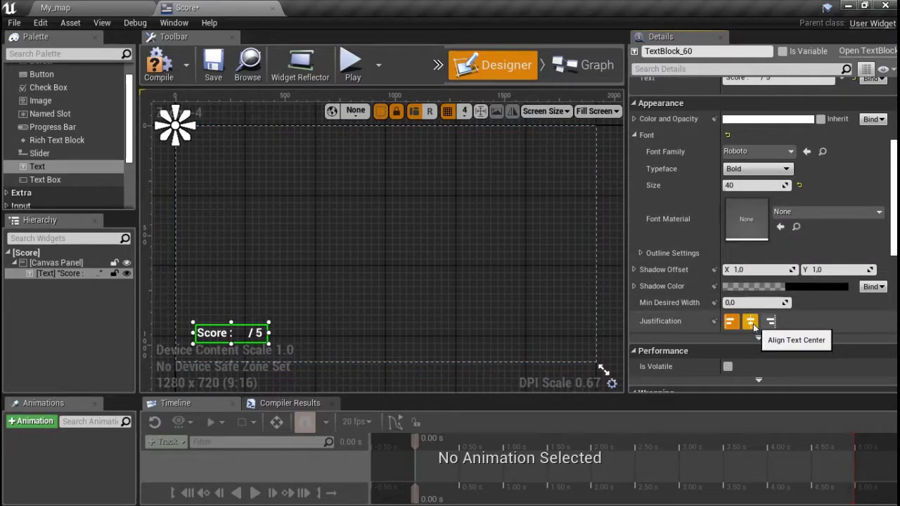
Centre-justify the Score text and reframe the view on the whole canvas
click(751, 323)
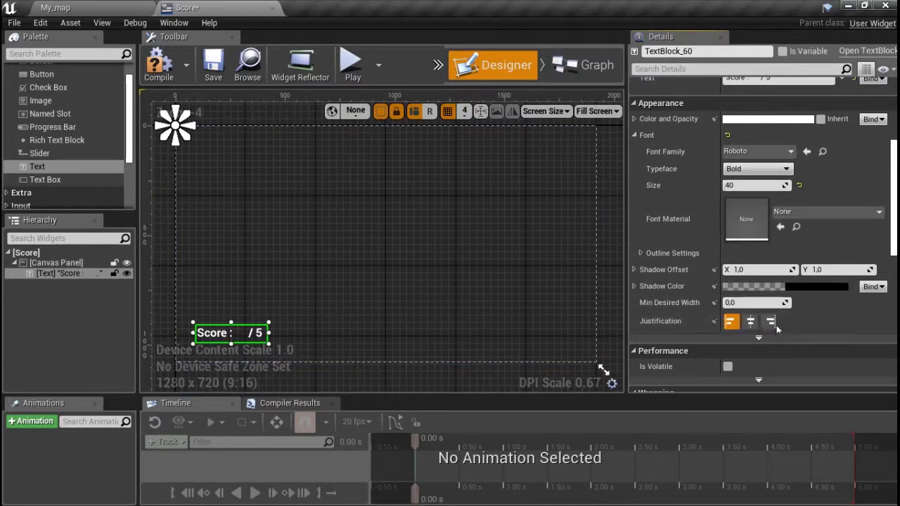
click(751, 323)
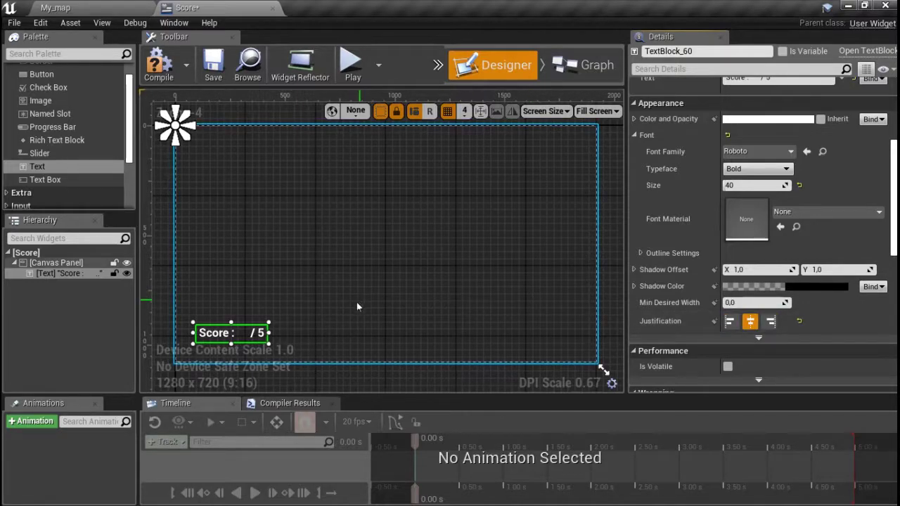
right_drag(328, 314, 380, 265)
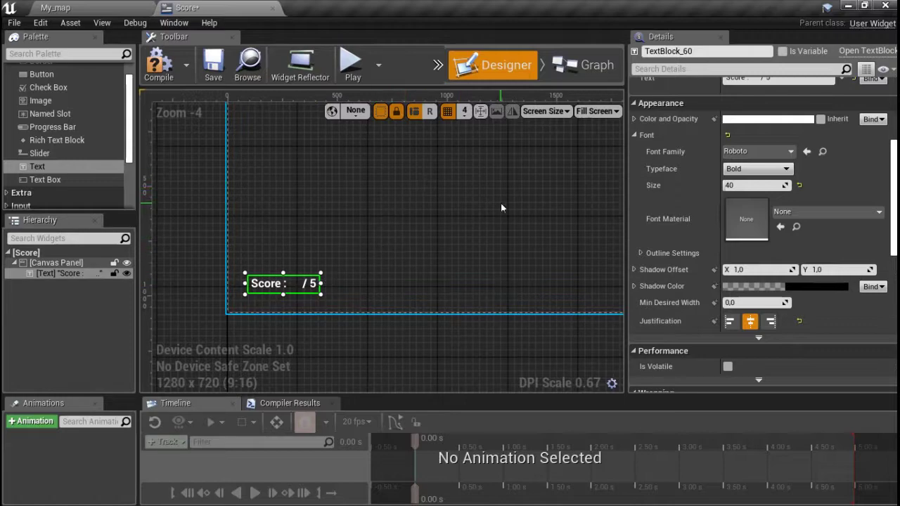
key(Home)
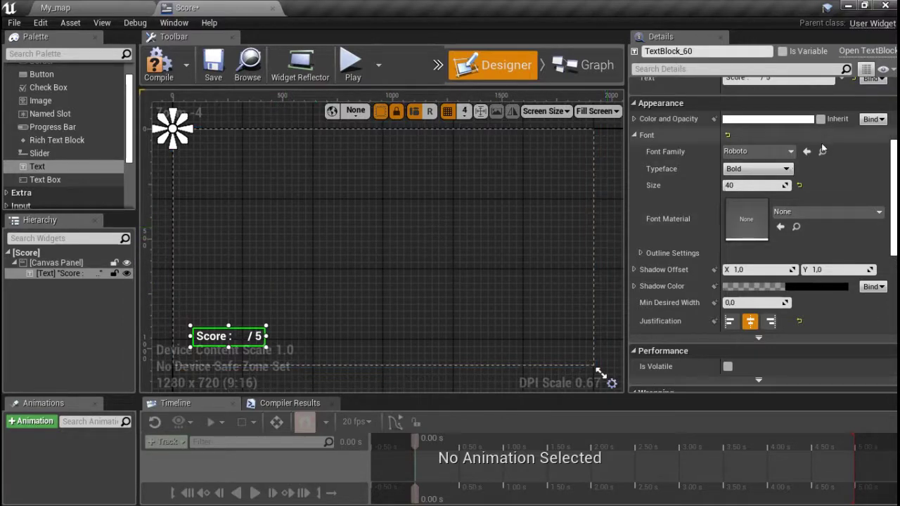
Drag an editable Text Box from the Palette onto the canvas beside 'Score :'
scroll(819, 160, up, 1)
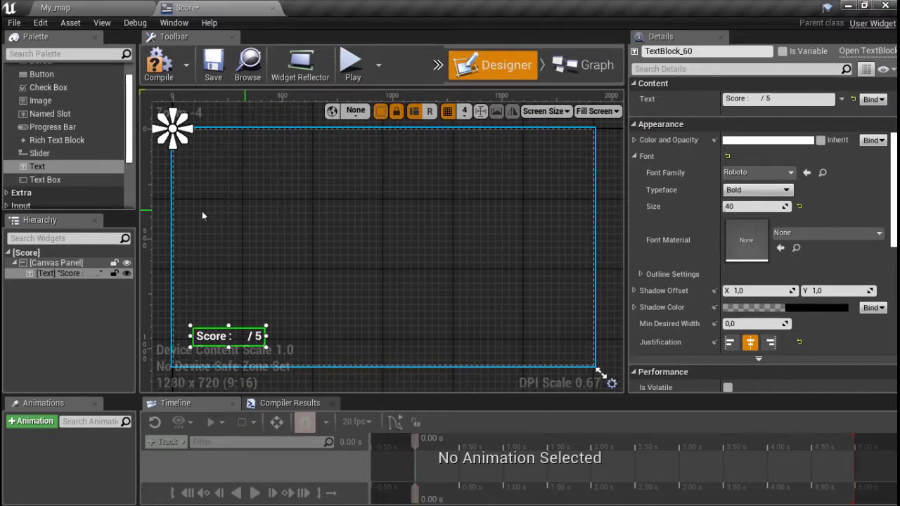
mouse_move(38, 182)
mouse_down()
mouse_move(294, 258)
mouse_move(231, 345)
mouse_up()
scroll(231, 344, up, 4)
scroll(232, 352, up, 2)
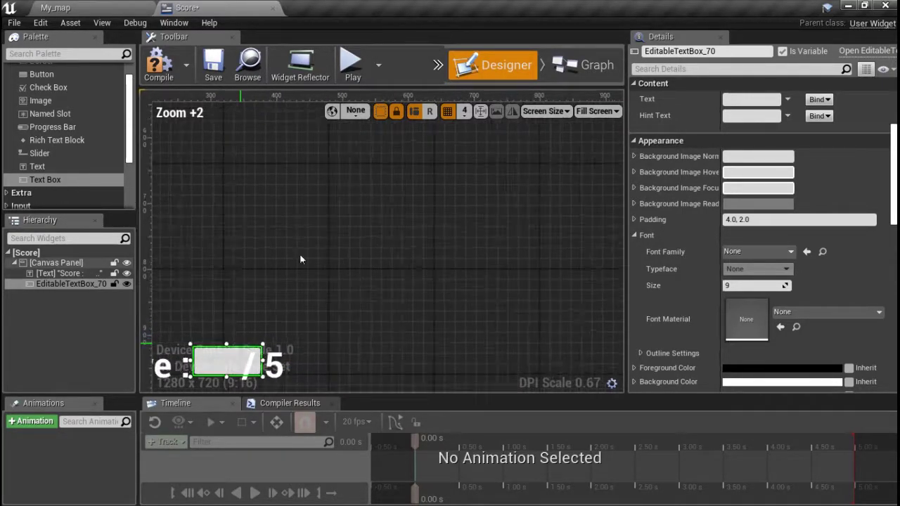
right_drag(232, 367, 358, 292)
Fit the text box into the gap between 'Score :' and '/ 5', matching the text height
scroll(358, 292, up, 1)
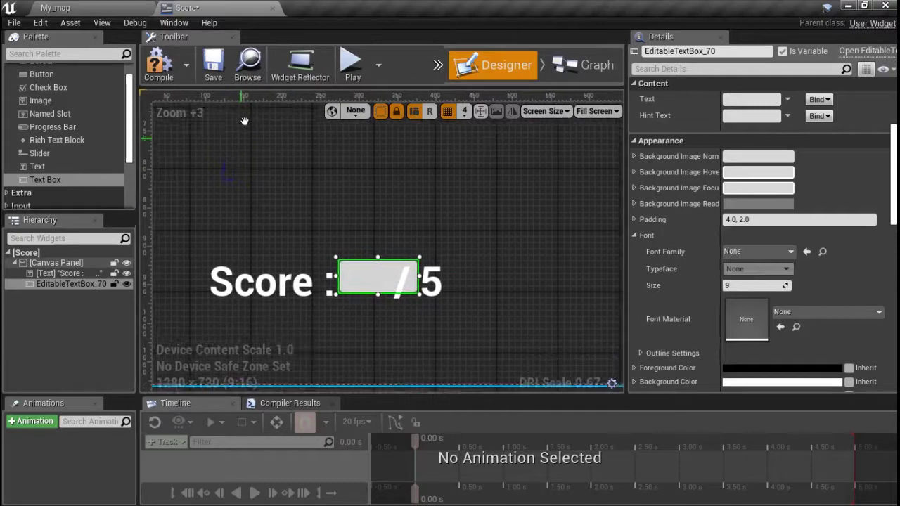
right_drag(258, 310, 275, 278)
drag(378, 257, 356, 255)
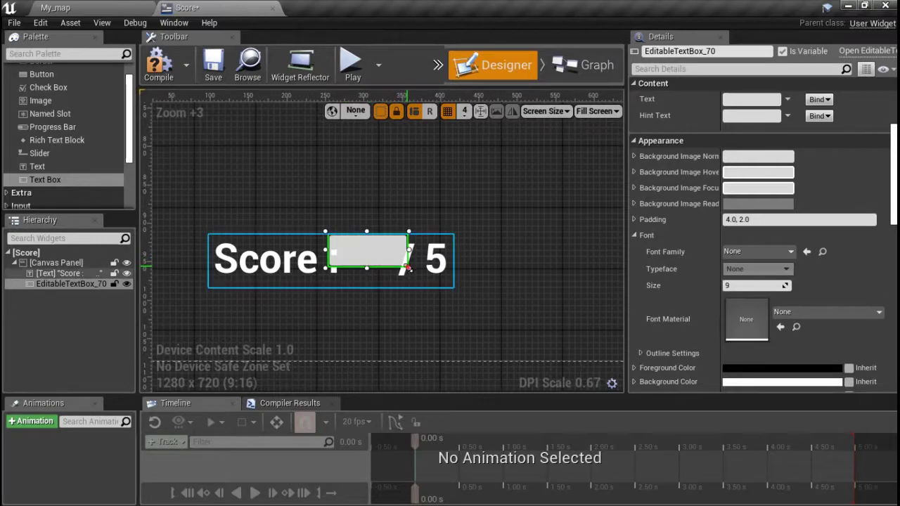
drag(408, 267, 411, 288)
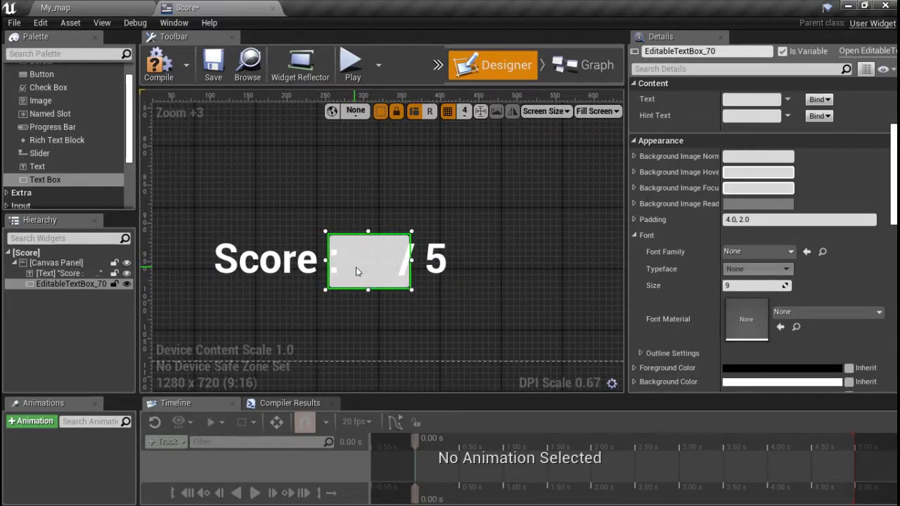
drag(358, 259, 390, 259)
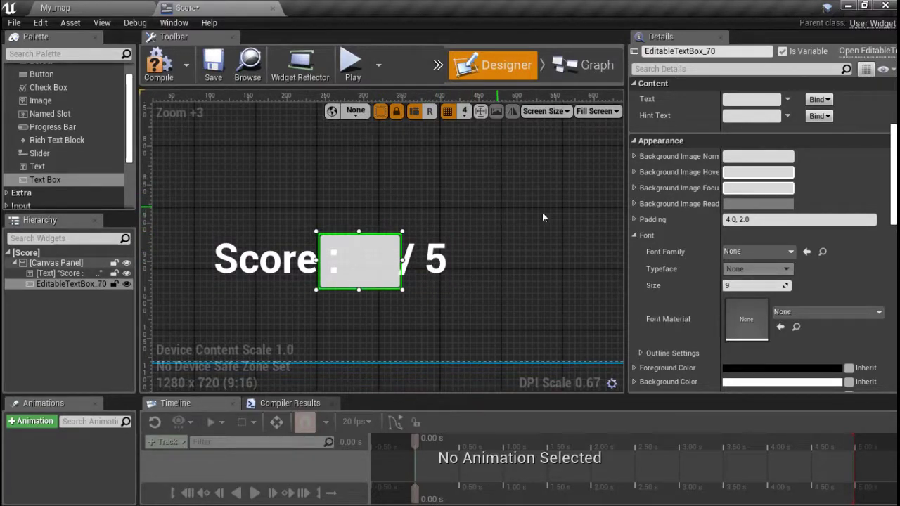
Set the editable text box's default text to 0
scroll(861, 144, up, 3)
scroll(854, 148, up, 2)
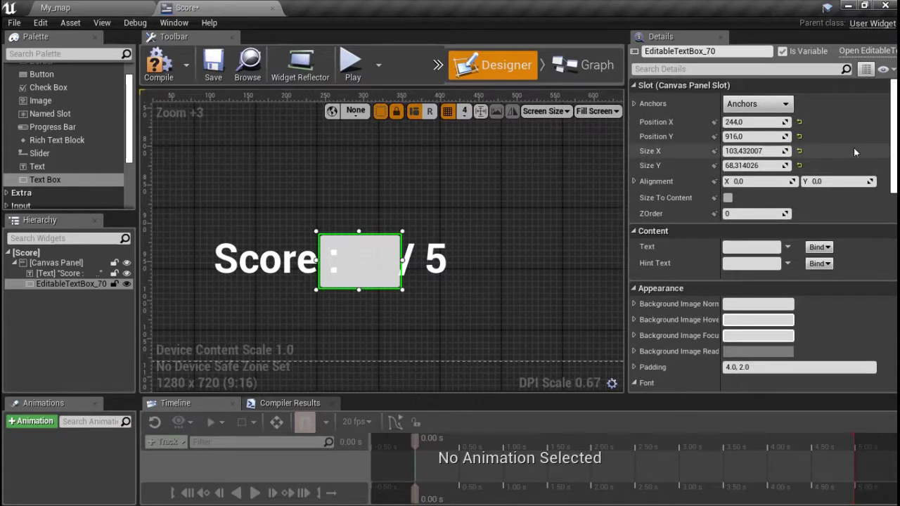
click(743, 246)
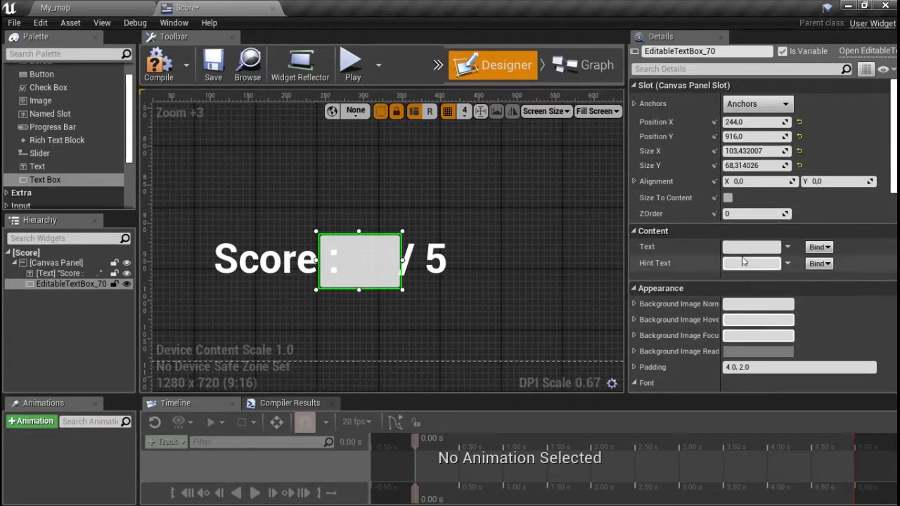
text(0)
key(Return)
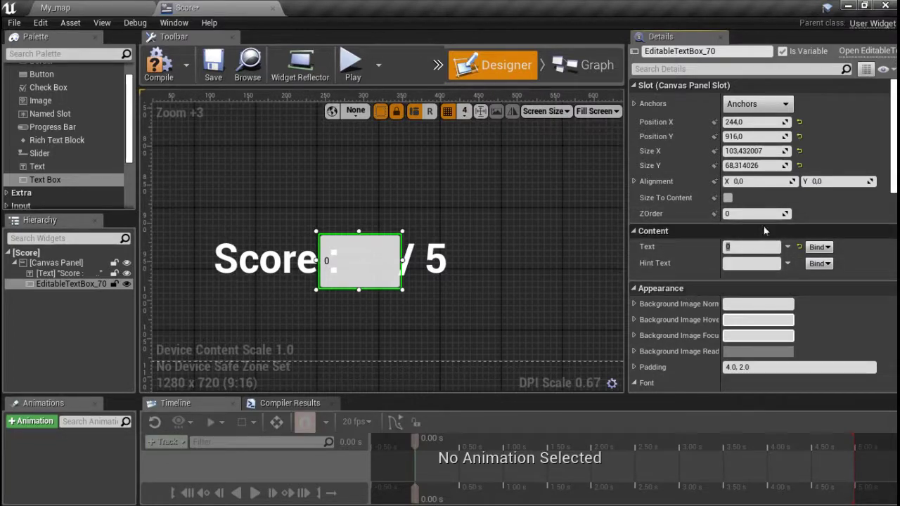
Set the number's font size to 40 and open its Foreground Color picker
scroll(779, 259, down, 3)
scroll(779, 259, down, 4)
scroll(767, 259, down, 3)
scroll(759, 260, up, 3)
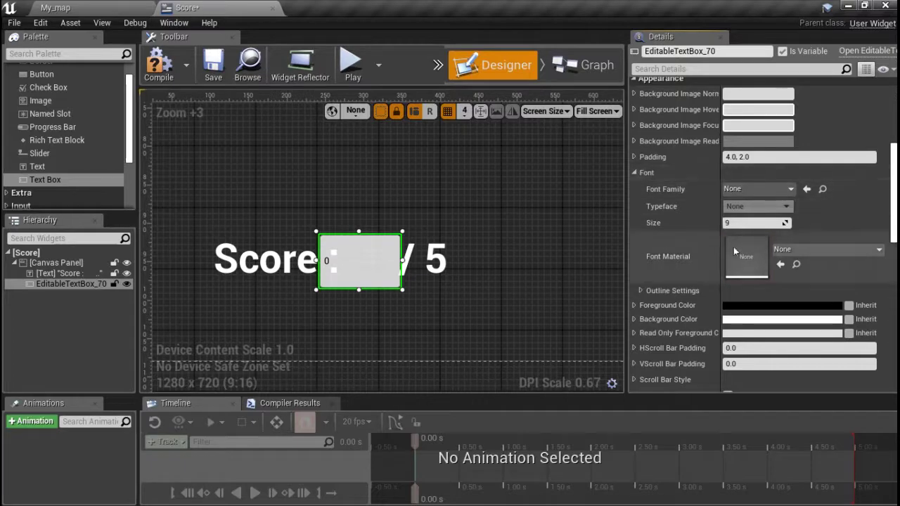
click(737, 222)
text(4)
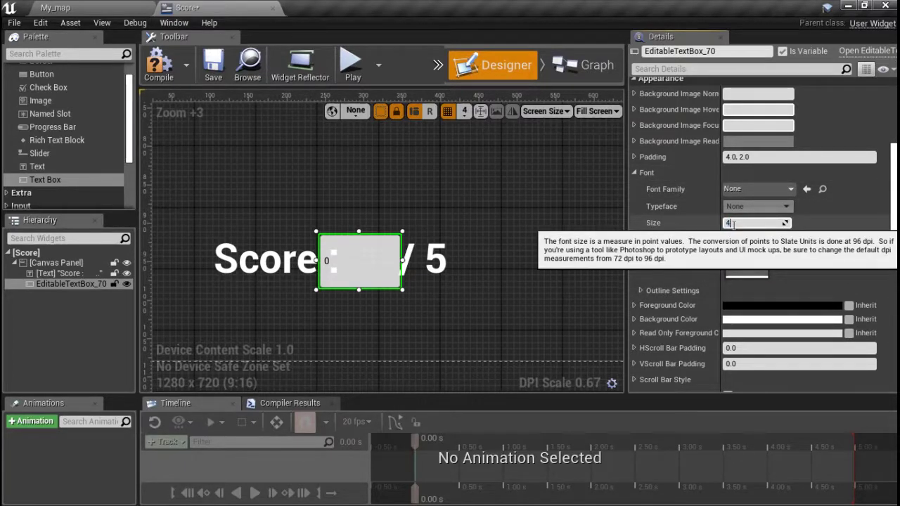
text(0)
key(Return)
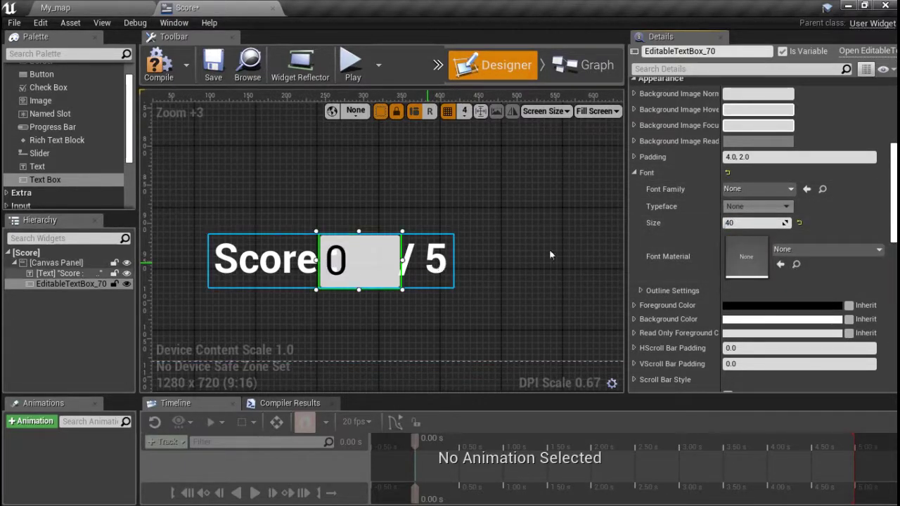
click(757, 306)
Set the score number's text colour to pure white
click(659, 304)
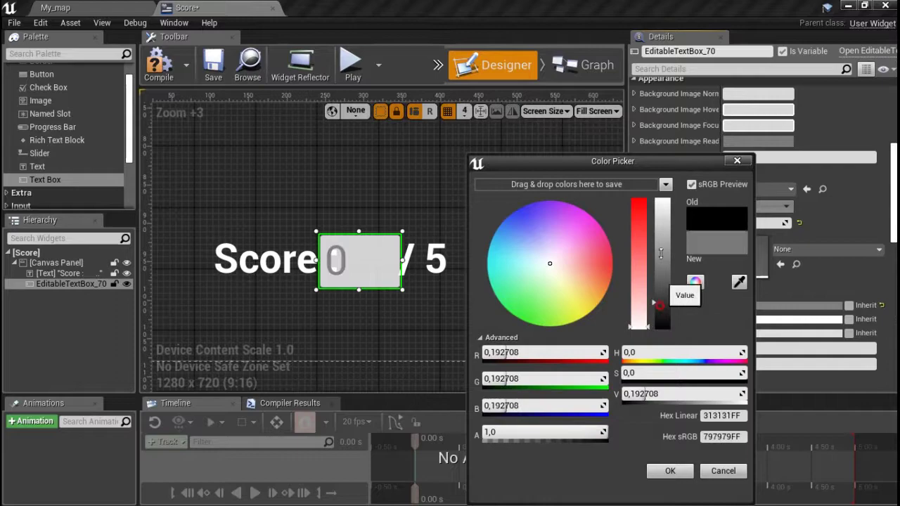
drag(660, 304, 661, 184)
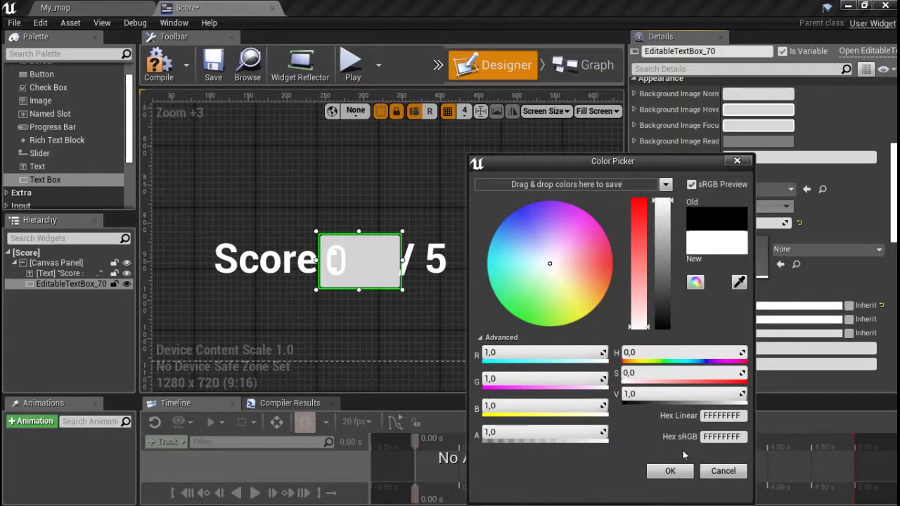
click(670, 470)
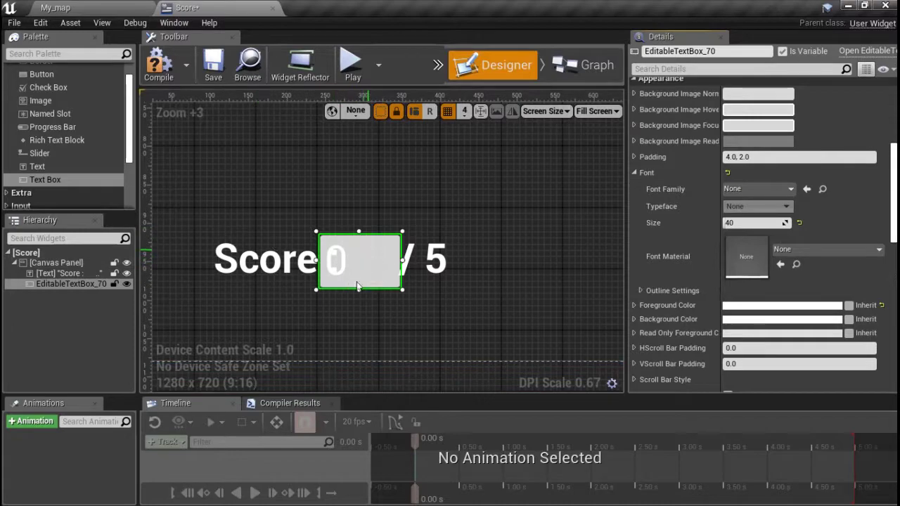
Make the number box's background colour fully transparent with alpha 0
click(741, 319)
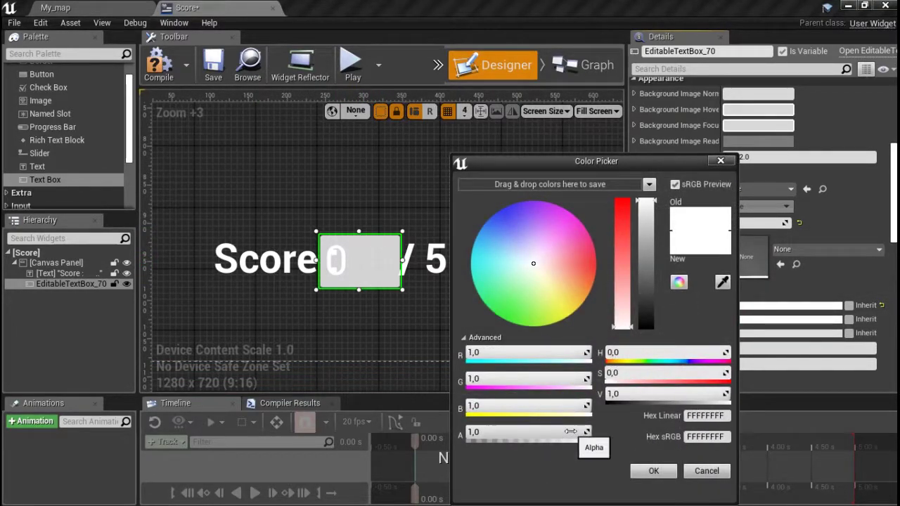
drag(577, 432, 492, 432)
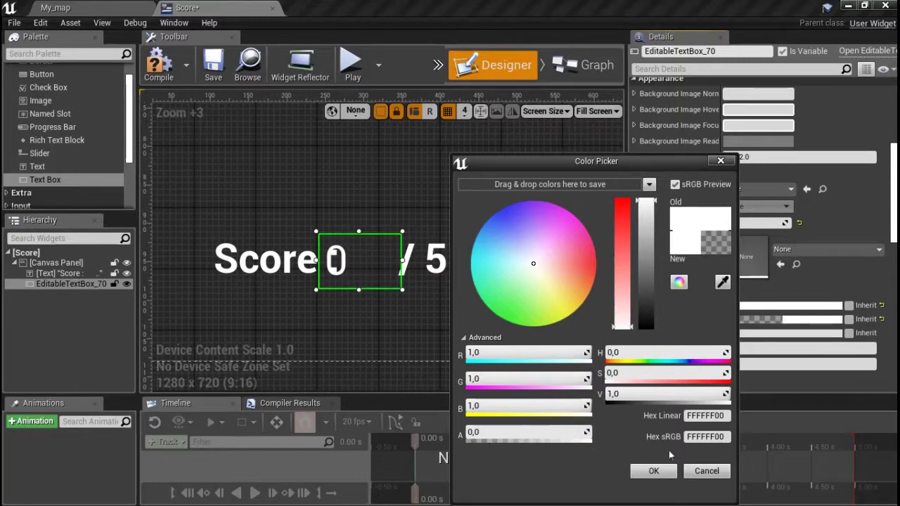
click(664, 468)
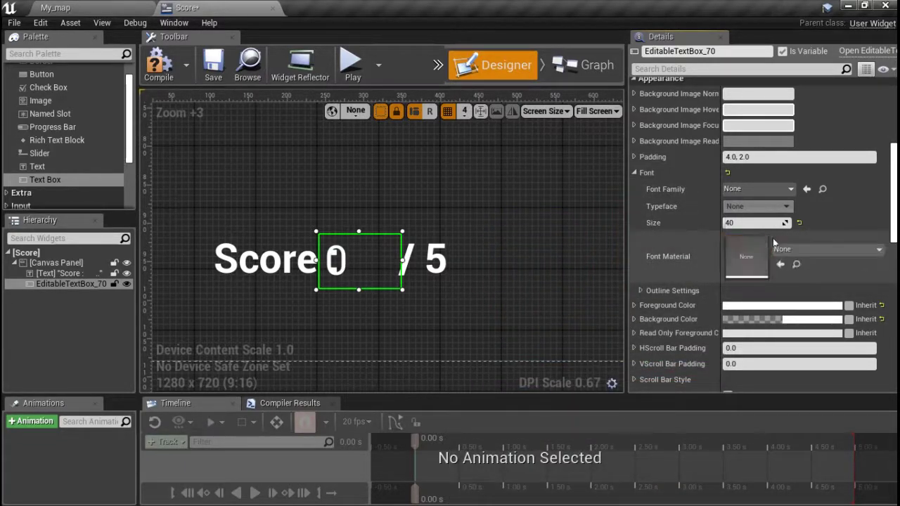
scroll(783, 255, down, 2)
Right-align the 0 in its box and nudge the box two steps left
scroll(782, 255, down, 2)
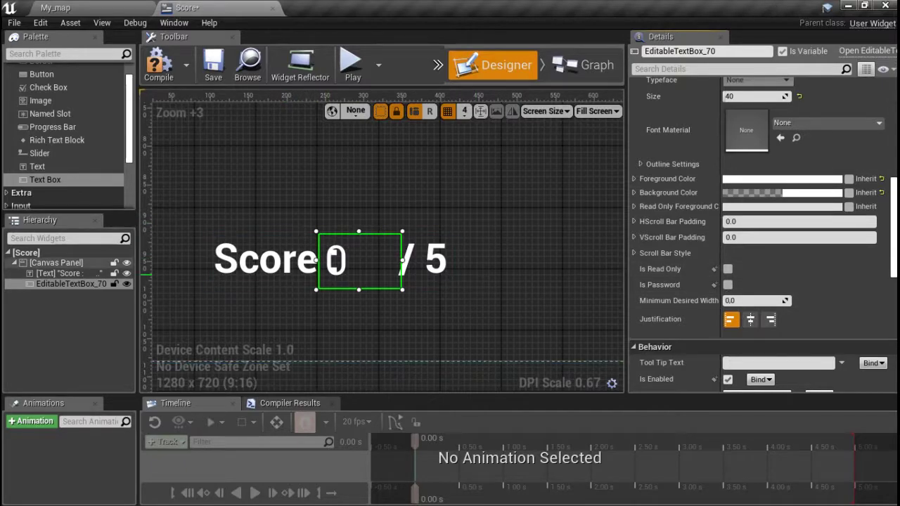
click(771, 320)
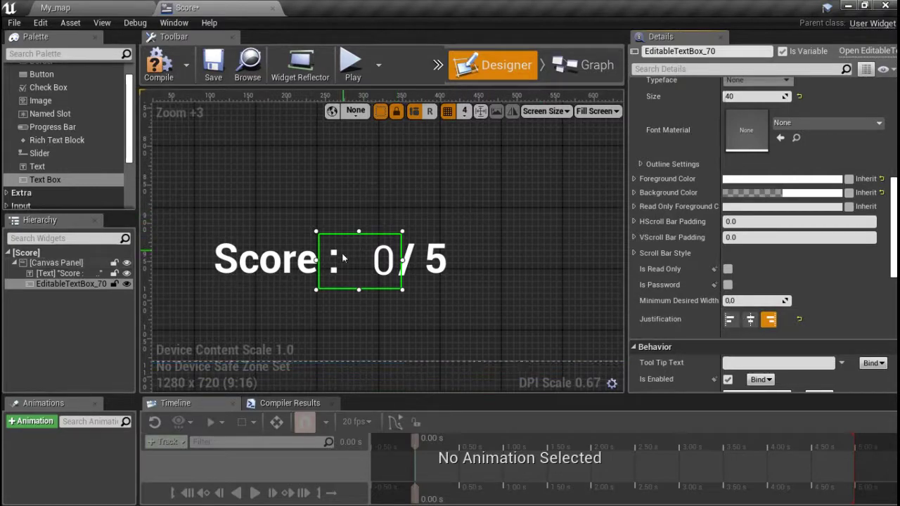
key(Left)
key(Left)
key(Left)
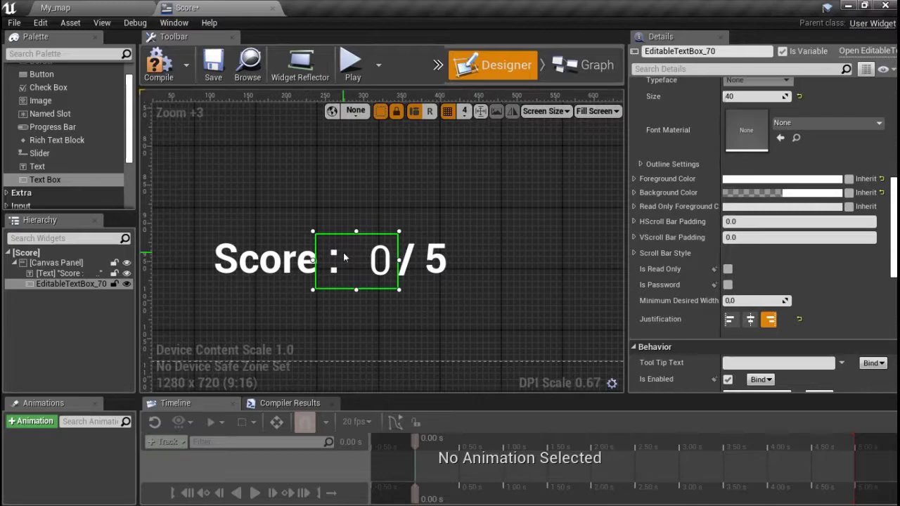
key(Left)
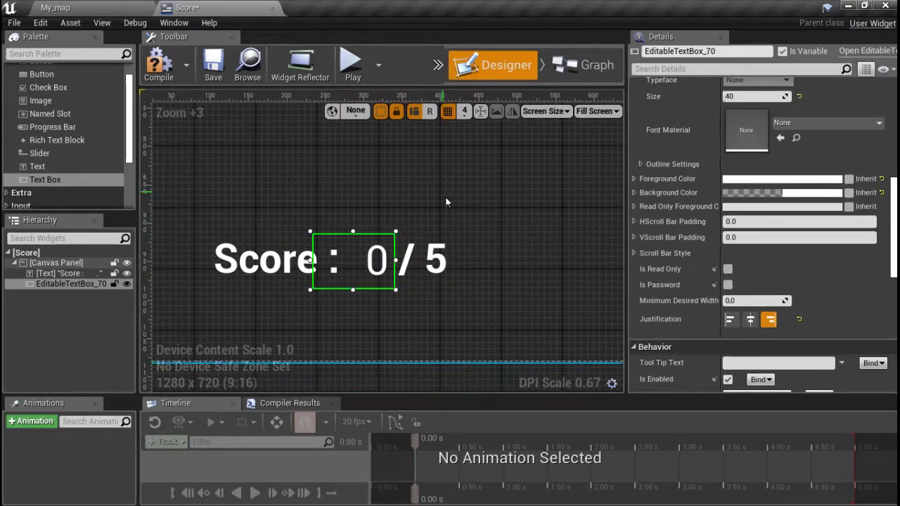
Select the Score label, then the canvas panel, then the Score label again
click(427, 257)
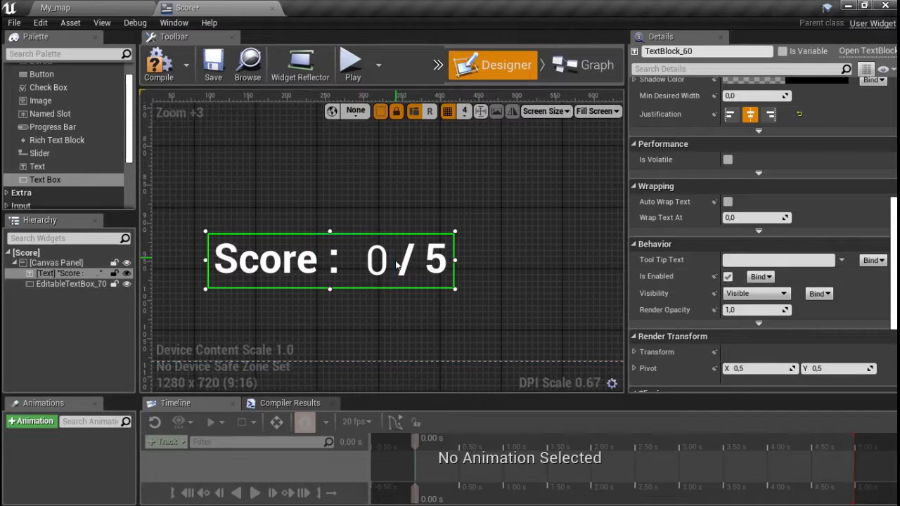
click(486, 202)
click(229, 260)
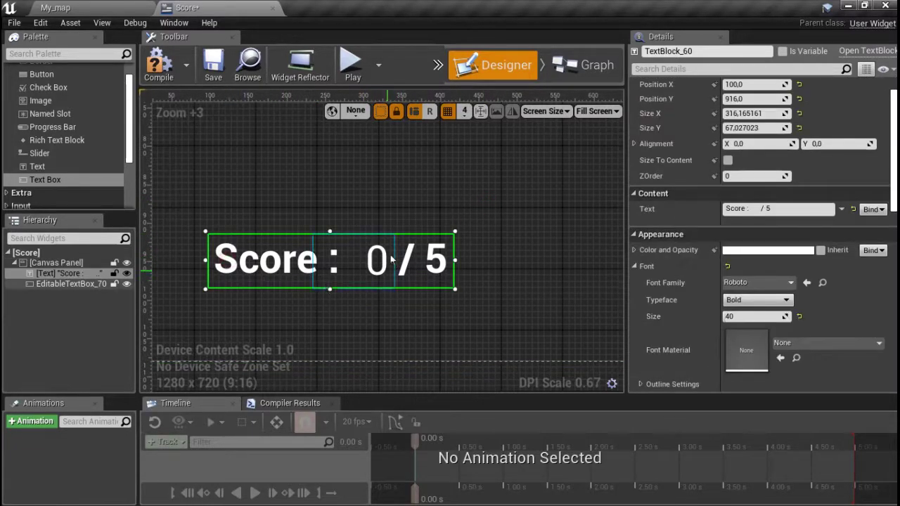
click(338, 271)
Compare the number's and Score label's fonts, then browse to the label's Roboto font in EngineFonts
click(255, 265)
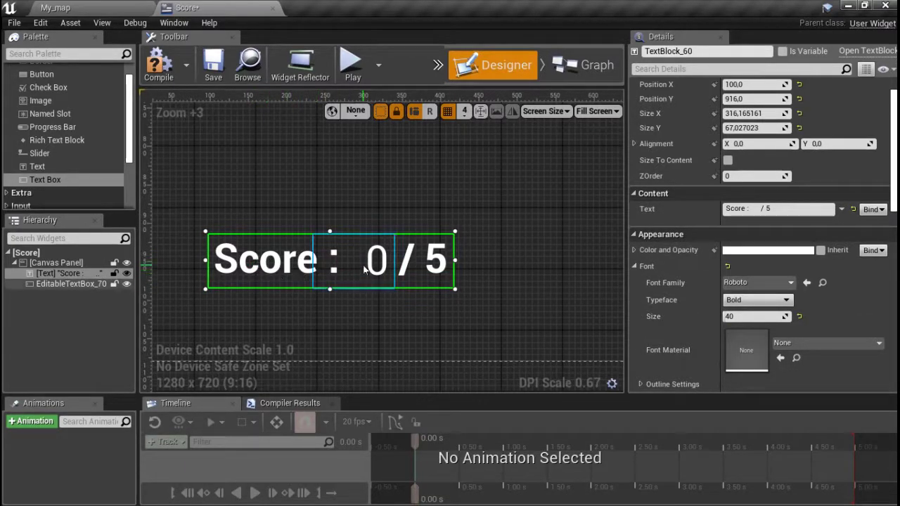
click(360, 273)
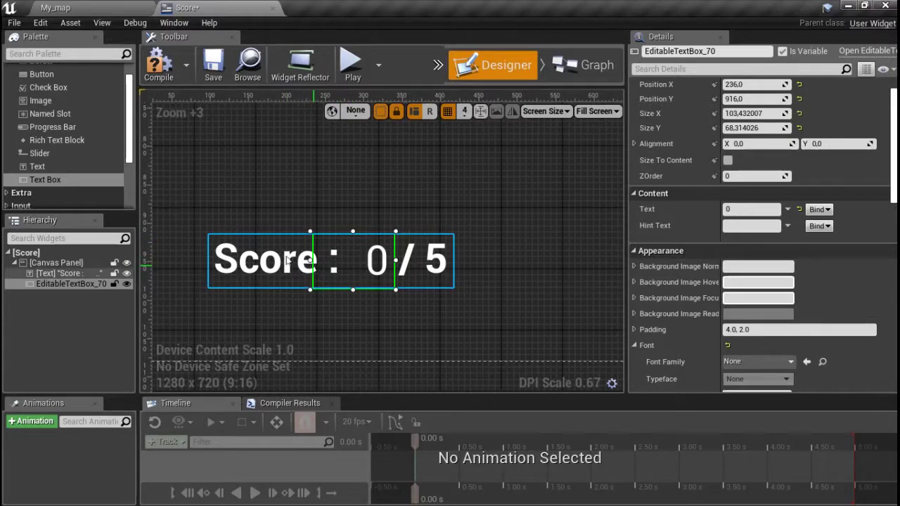
click(305, 274)
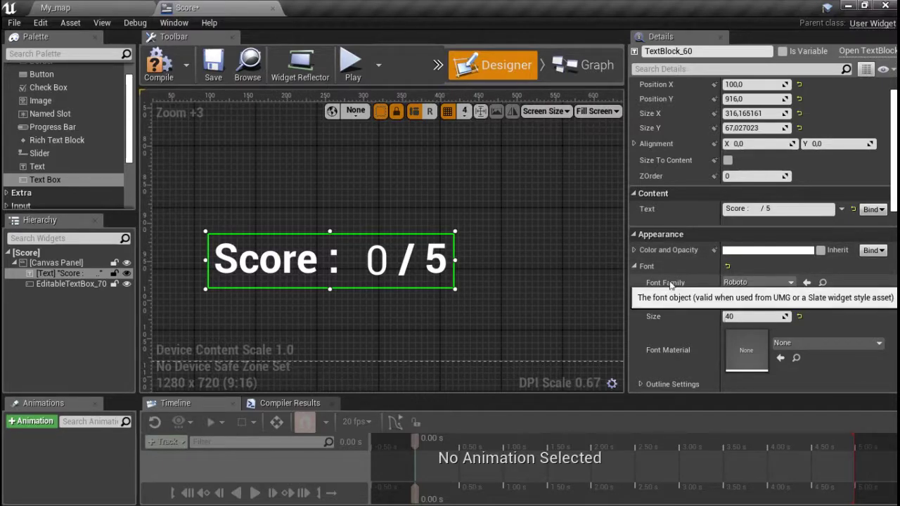
click(356, 264)
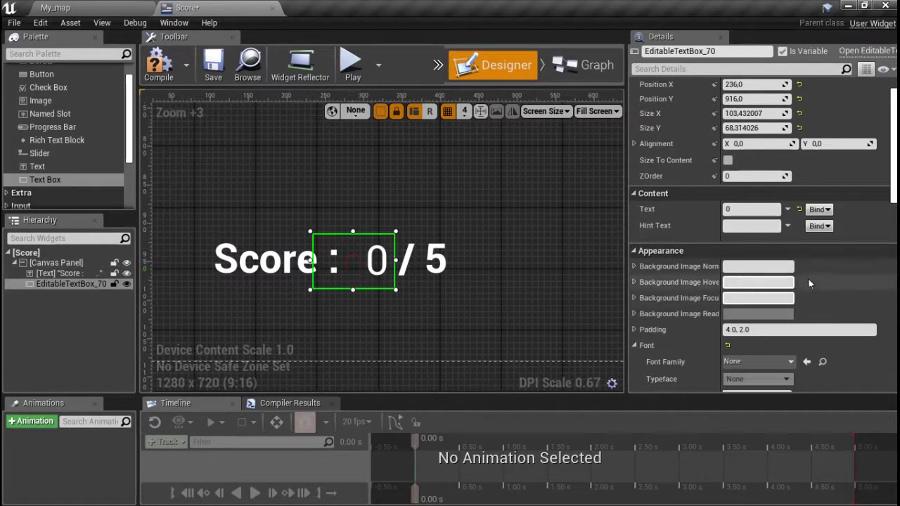
scroll(767, 295, down, 3)
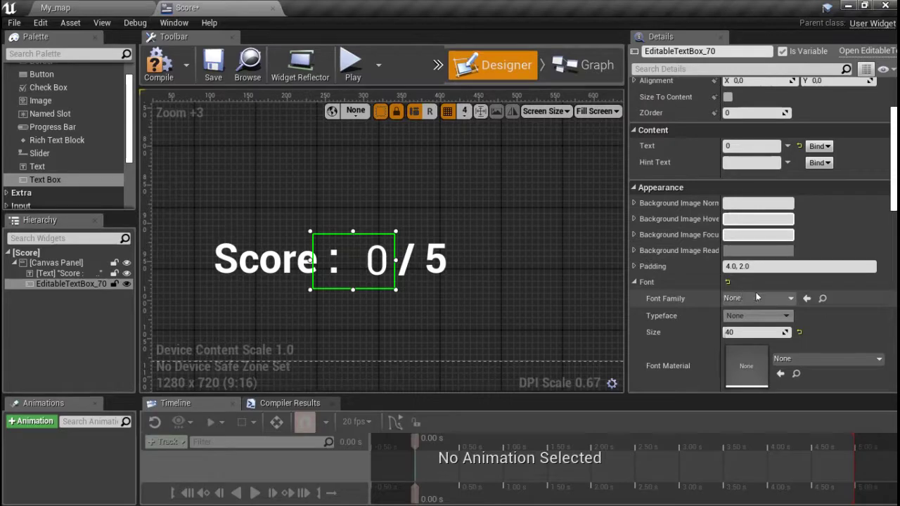
click(770, 301)
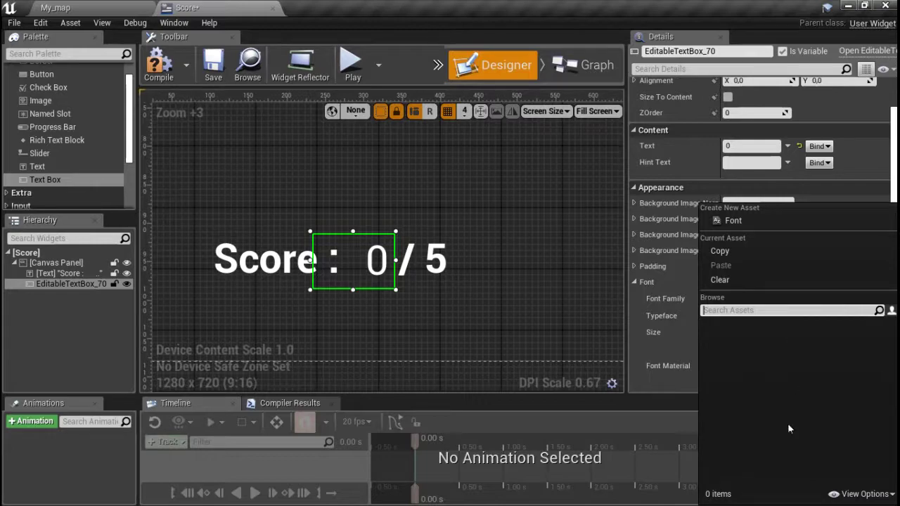
click(572, 329)
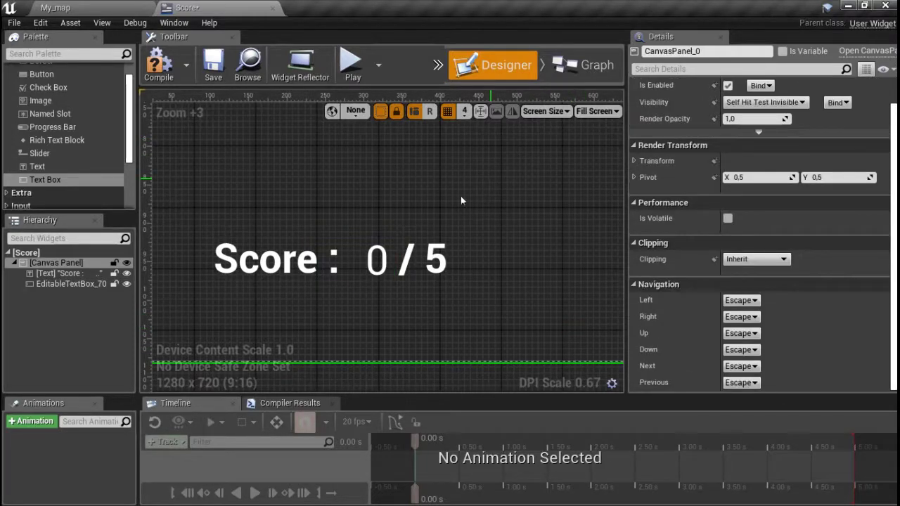
click(443, 258)
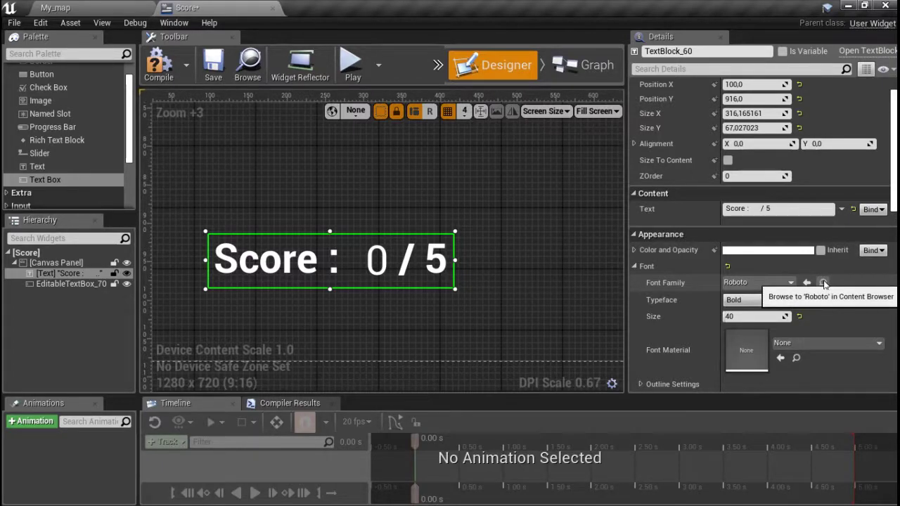
click(824, 283)
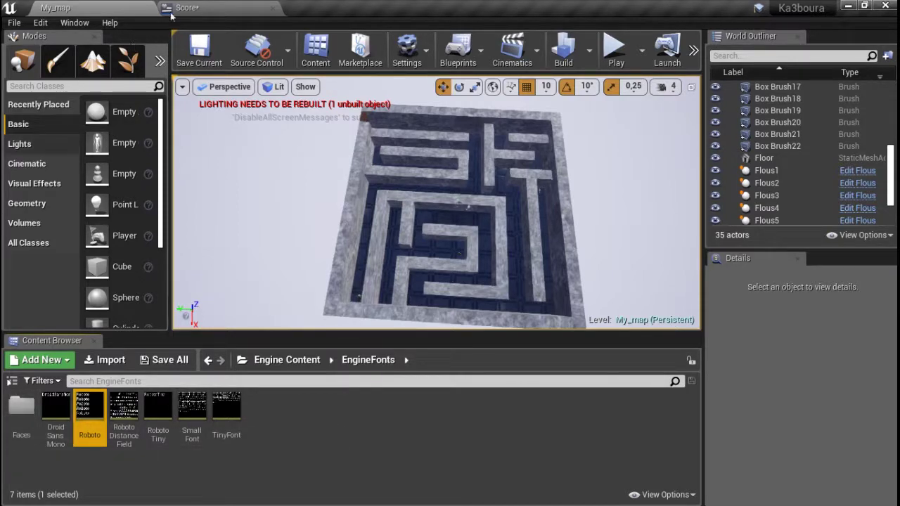
Apply the selected Roboto font asset to the 0 number box
click(202, 7)
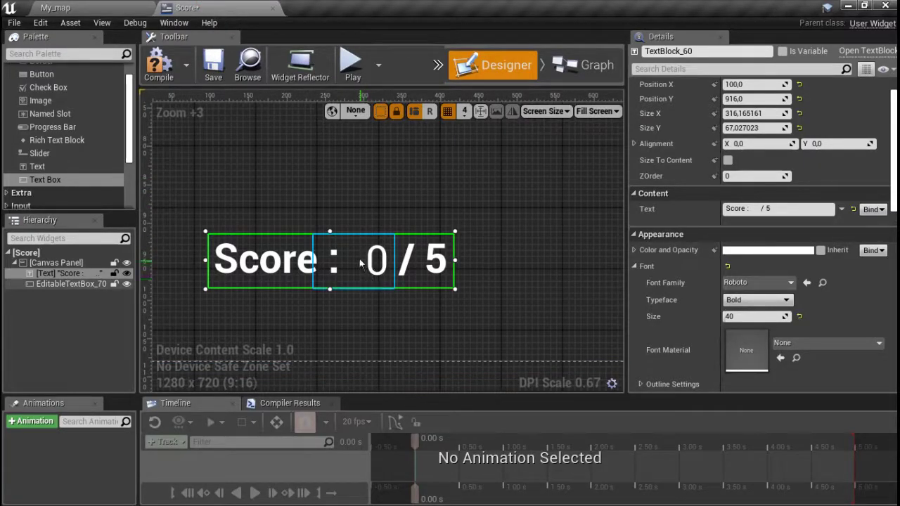
click(361, 263)
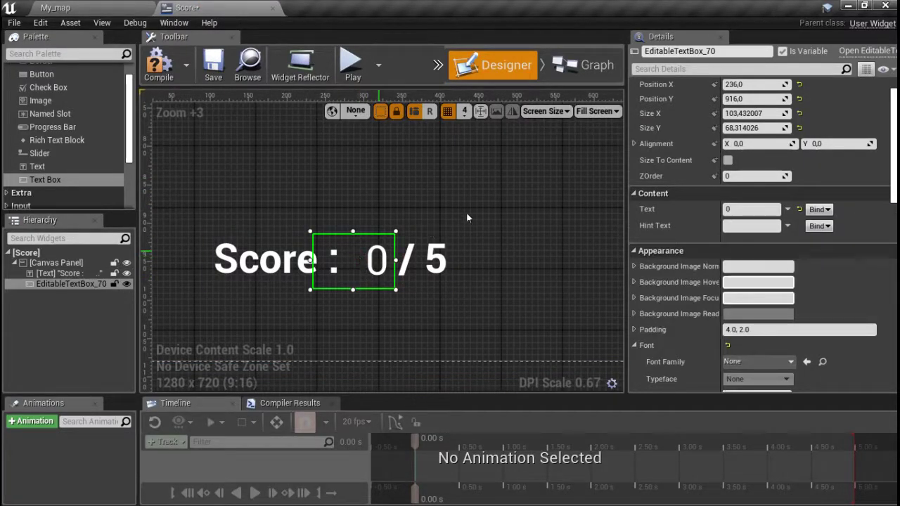
click(806, 361)
scroll(819, 281, down, 1)
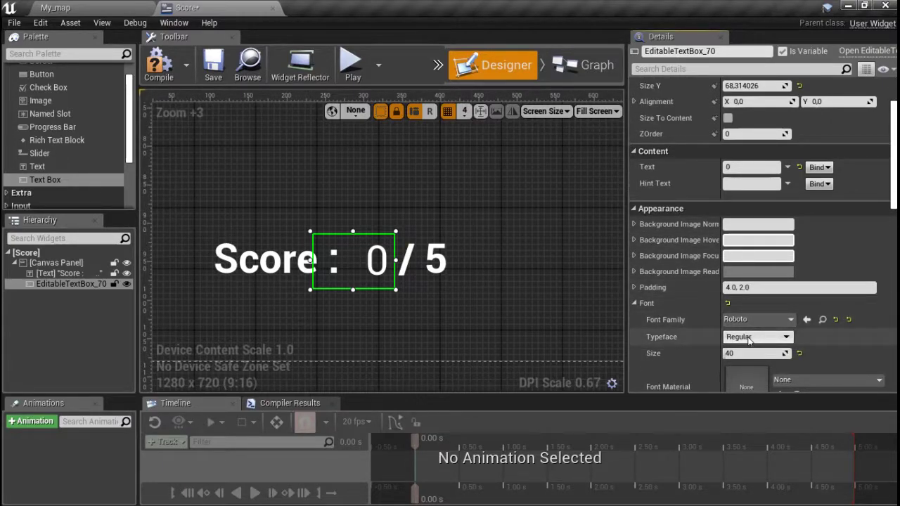
Check the Score label's typeface, then choose a typeface for the number
click(284, 260)
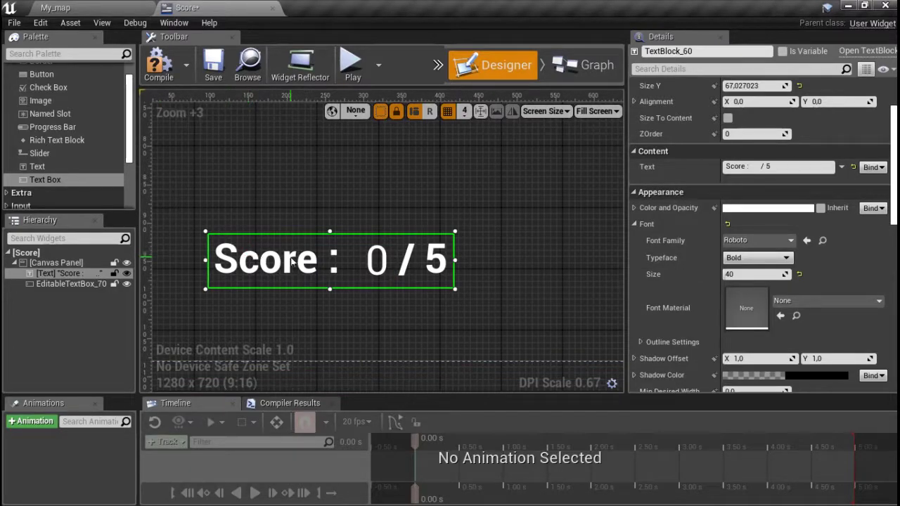
click(351, 264)
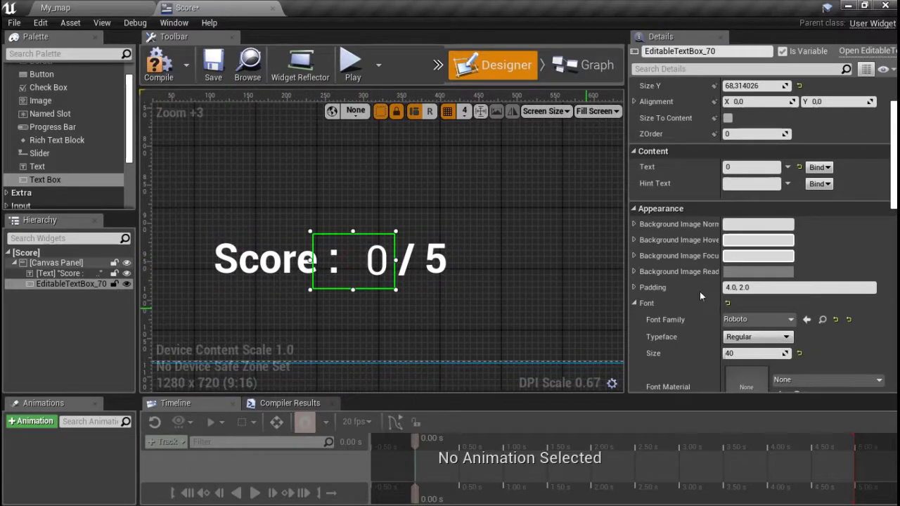
click(779, 337)
click(738, 348)
click(480, 286)
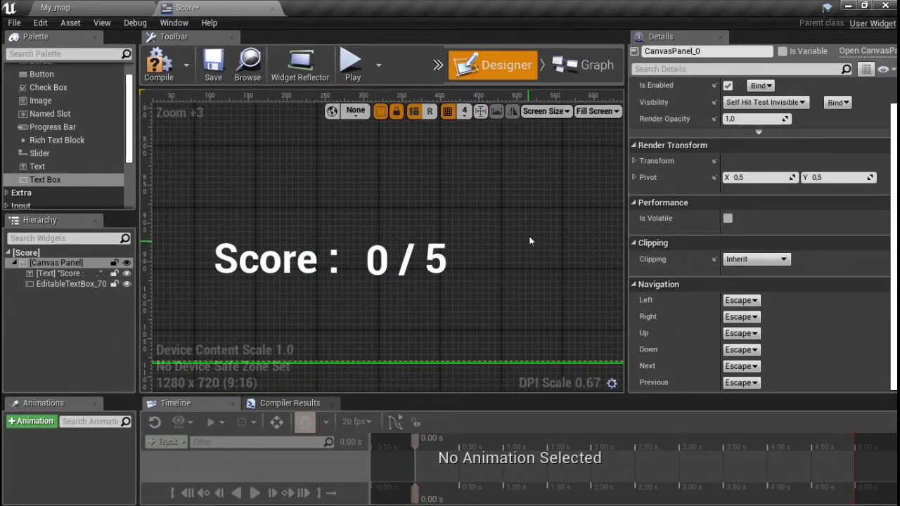
Rename EditableTextBox_70 in the Hierarchy to ScoreUpdate
click(53, 284)
right_click(53, 284)
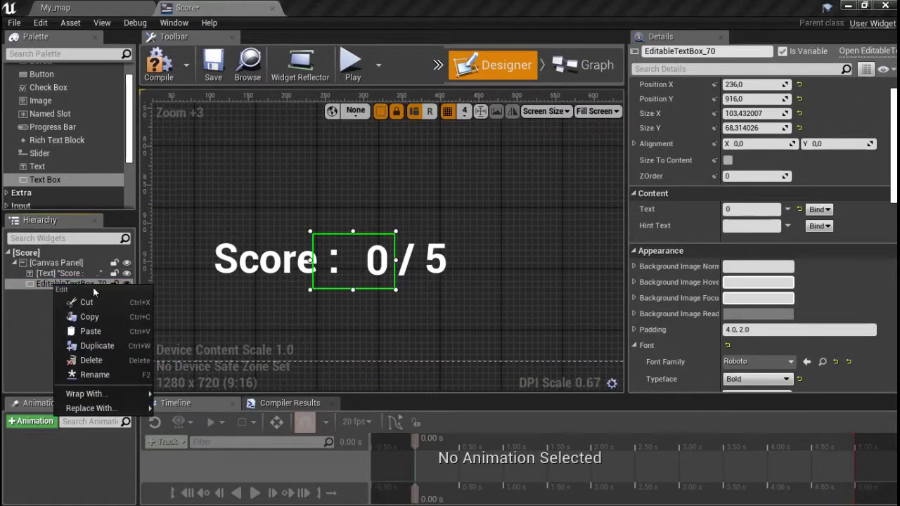
click(94, 375)
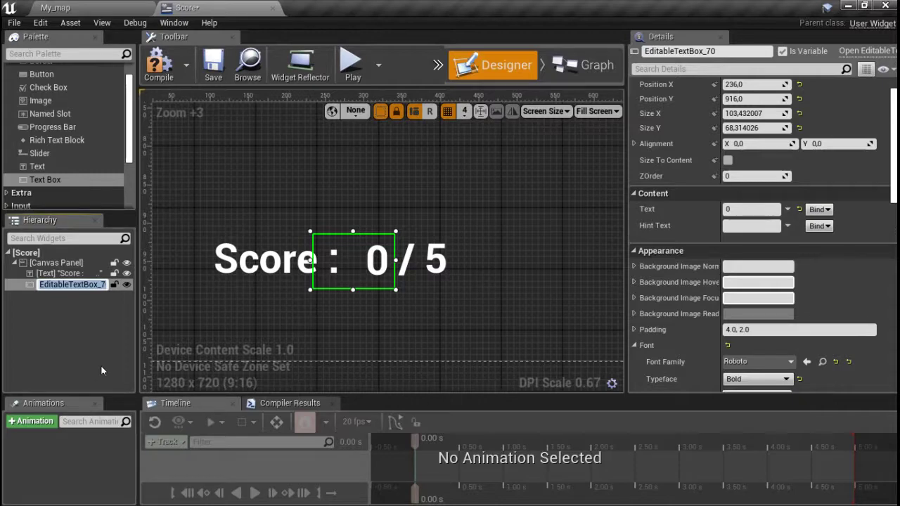
text(Sco)
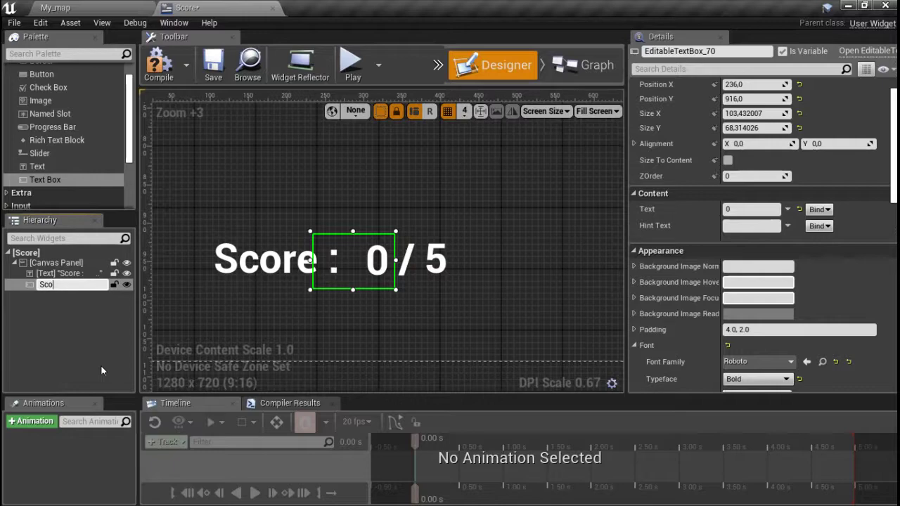
text(re)
text(U)
text(pdqte)
key(BackSpace)
key(BackSpace)
key(BackSpace)
key(BackSpace)
key(BackSpace)
text(a)
key(BackSpace)
text(date)
key(Left)
key(Left)
key(Left)
key(Left)
text(p)
key(Return)
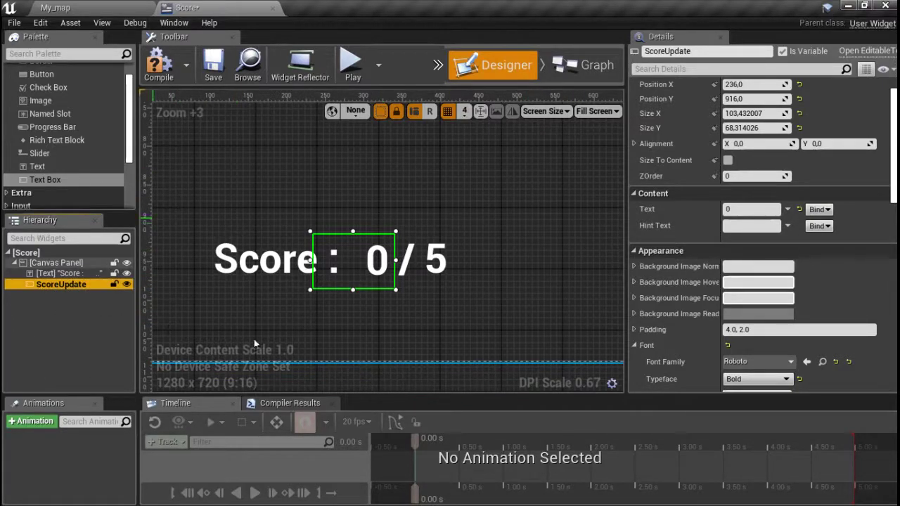
Compile, save and close the Score widget, returning the Content Browser to RollingBP
click(166, 65)
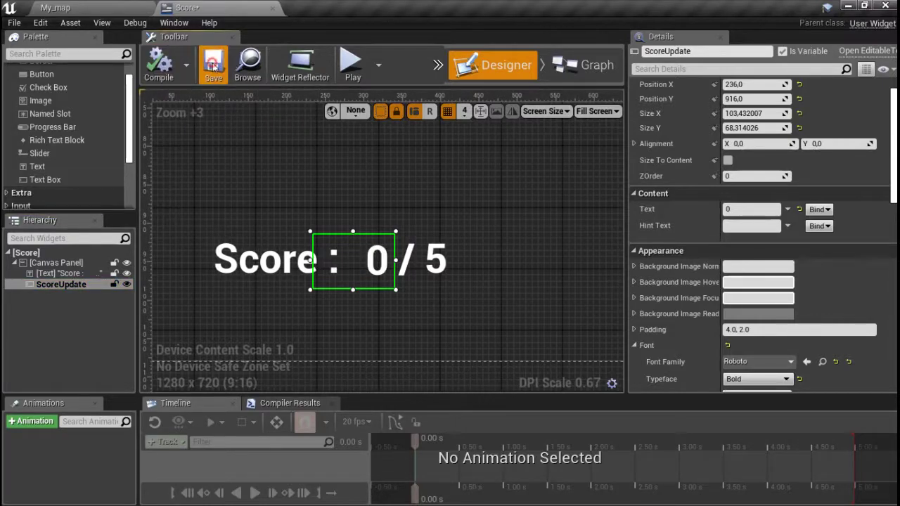
click(213, 63)
click(272, 9)
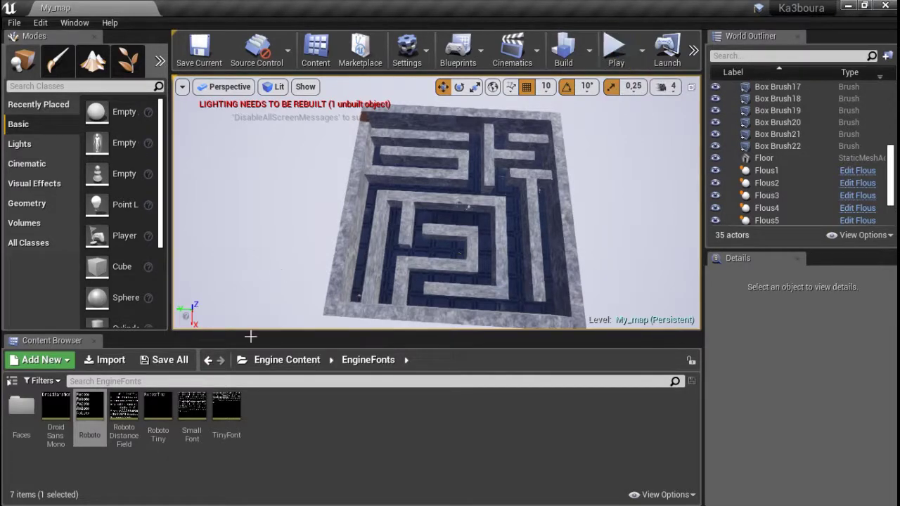
click(210, 361)
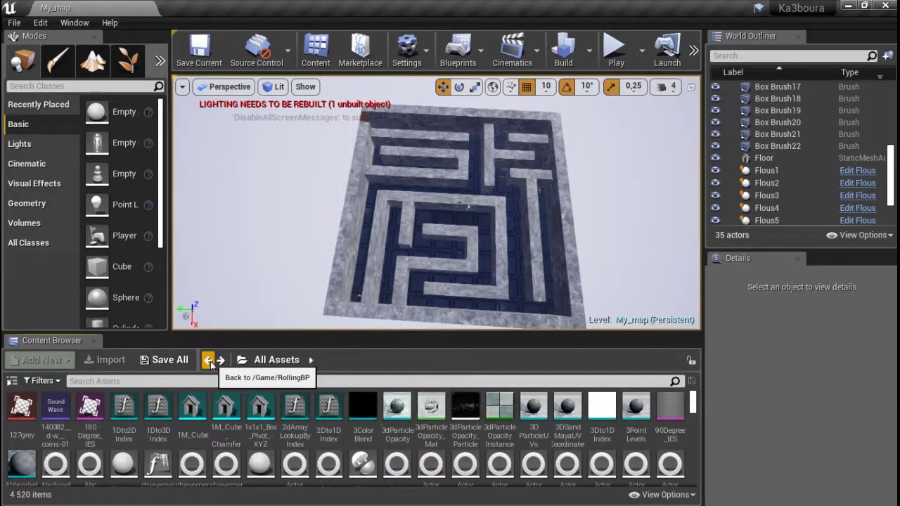
click(210, 361)
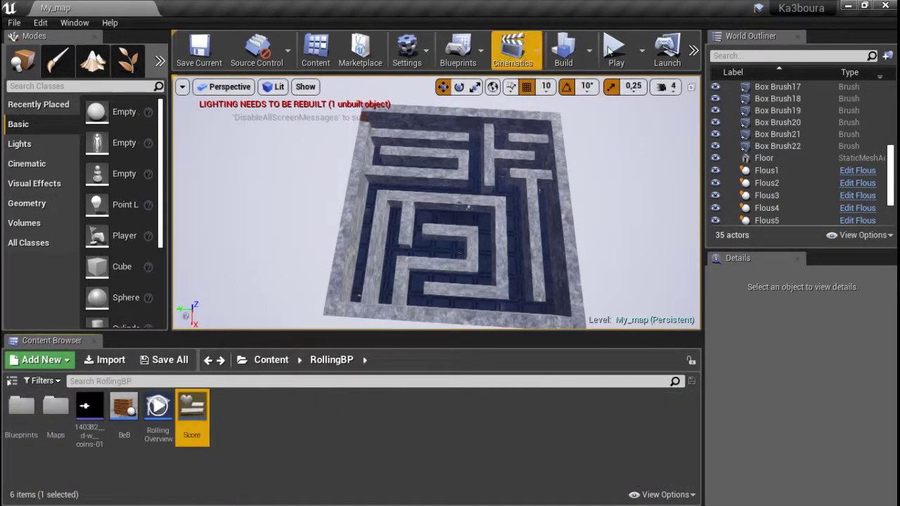
Play-test the level in fullscreen, then exit back to the editor
click(614, 48)
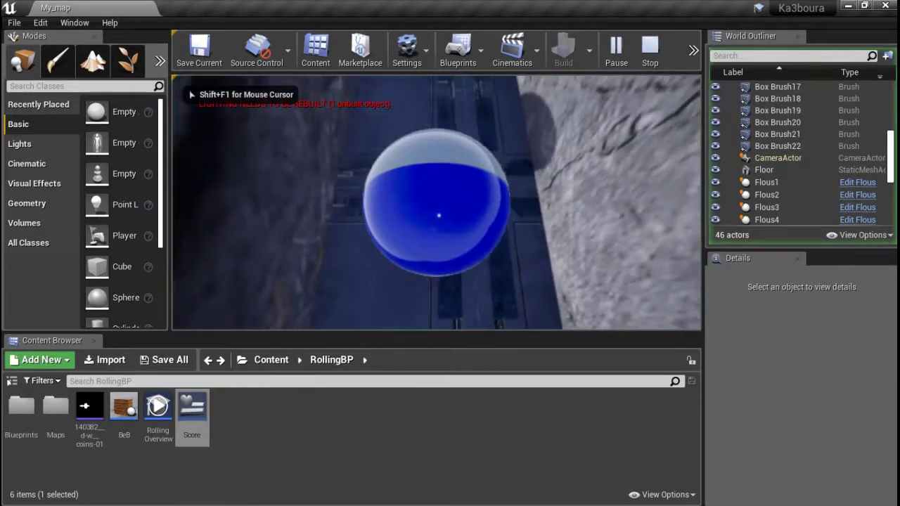
key(F11)
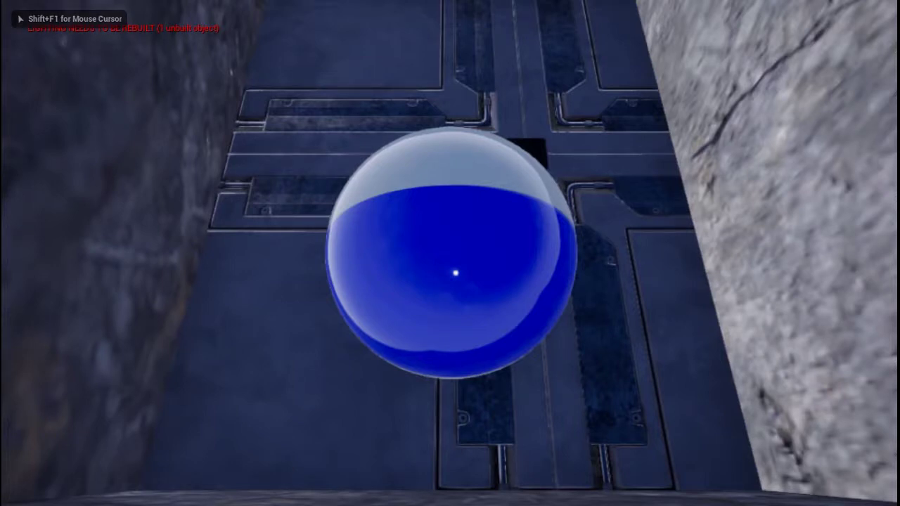
key(F1)
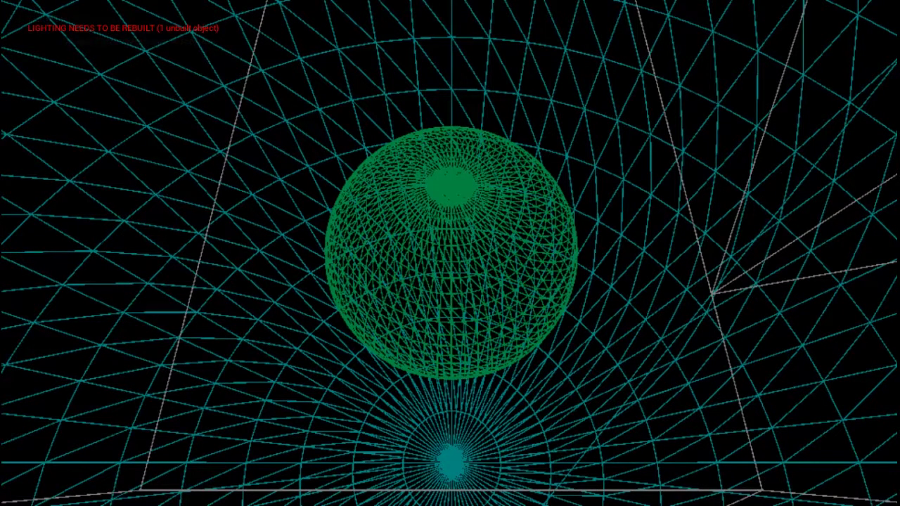
key(Escape)
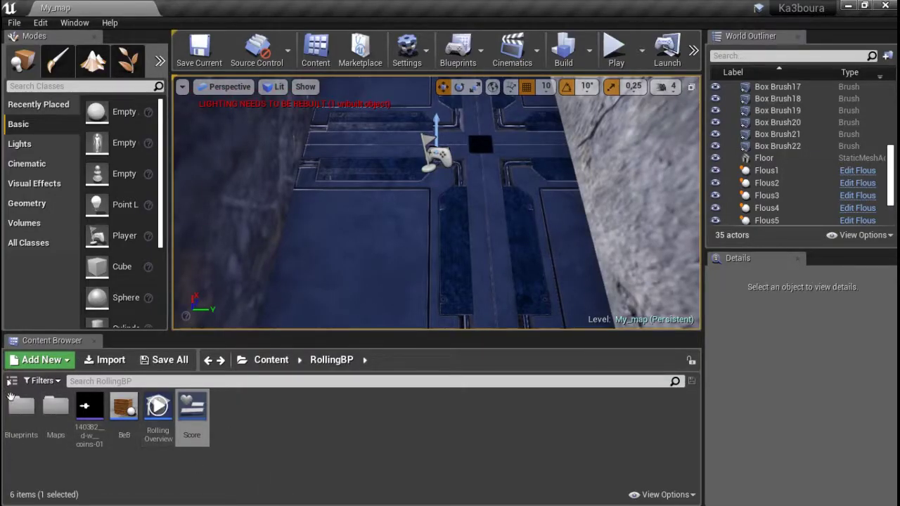
Open the PhysicsBallBP blueprint from the Blueprints folder
click(18, 404)
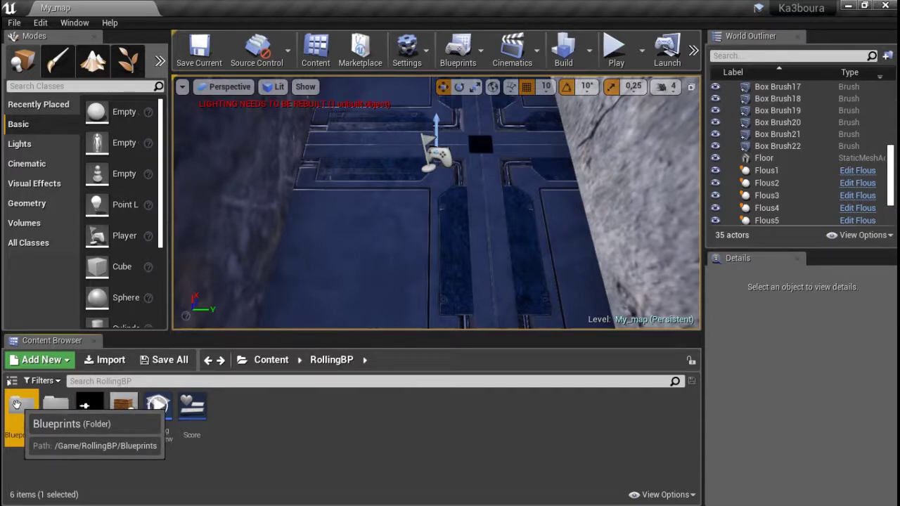
double_click(17, 404)
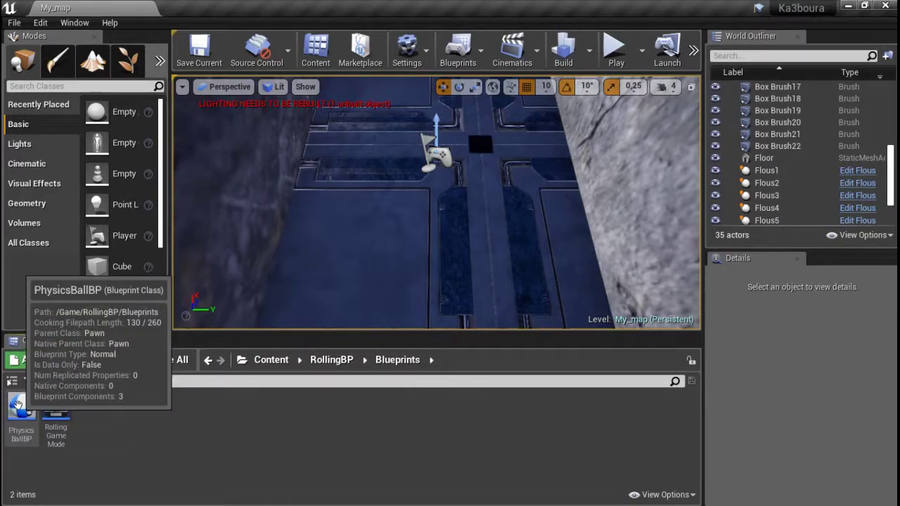
double_click(17, 406)
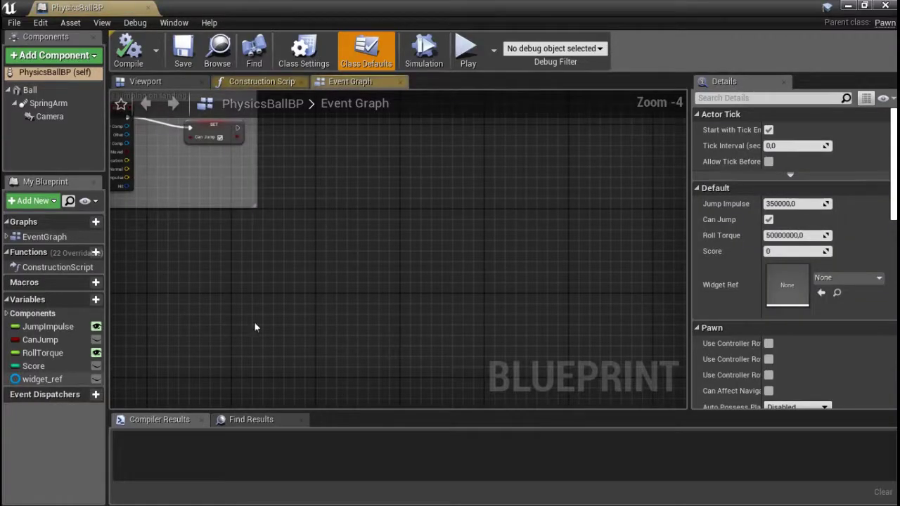
mouse_move(161, 309)
right_down()
mouse_move(230, 297)
mouse_move(265, 257)
right_up()
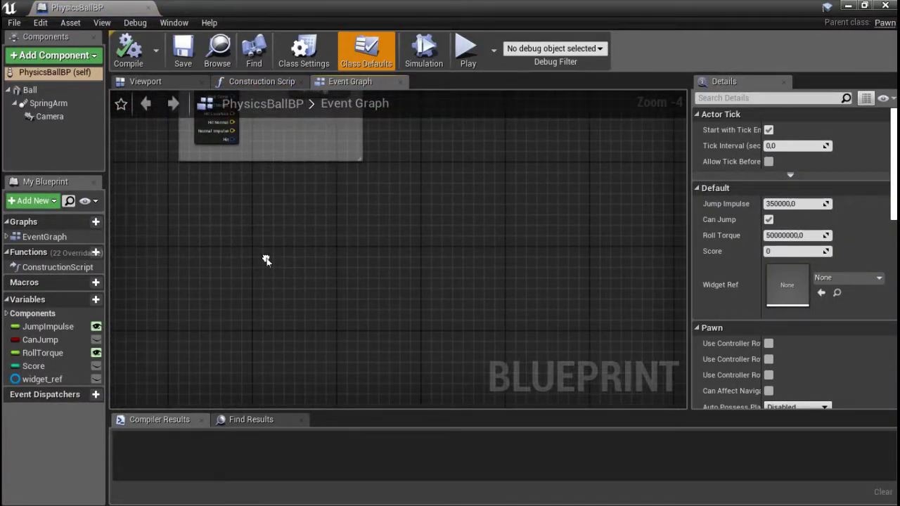
Delete the old Score and widget_ref variables
right_click(39, 365)
click(71, 410)
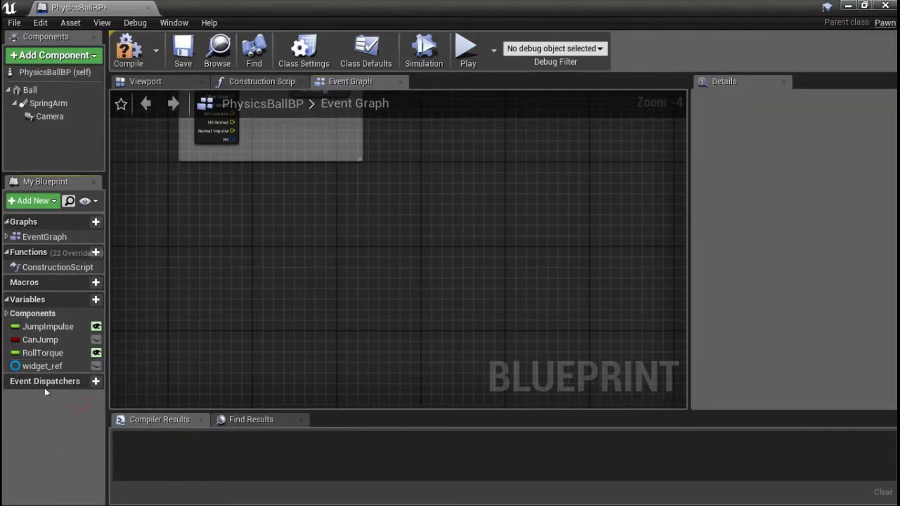
right_click(46, 366)
click(49, 356)
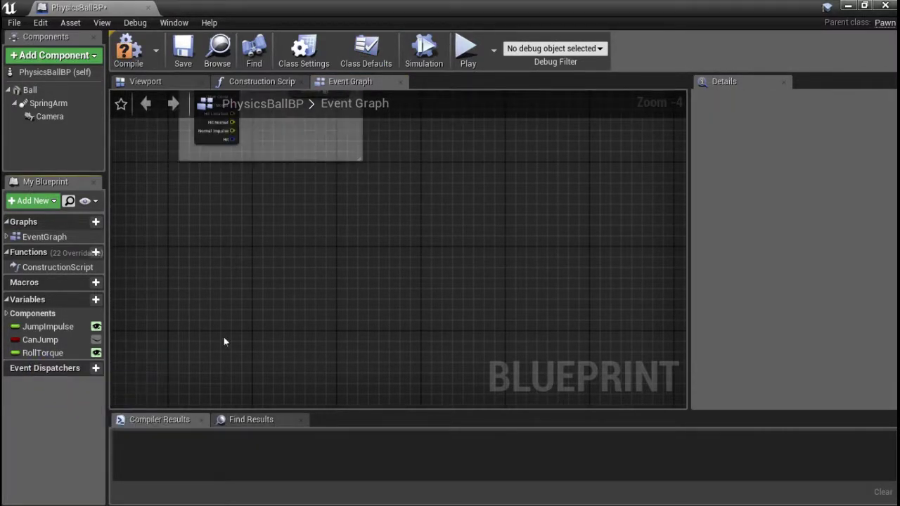
right_drag(244, 279, 253, 310)
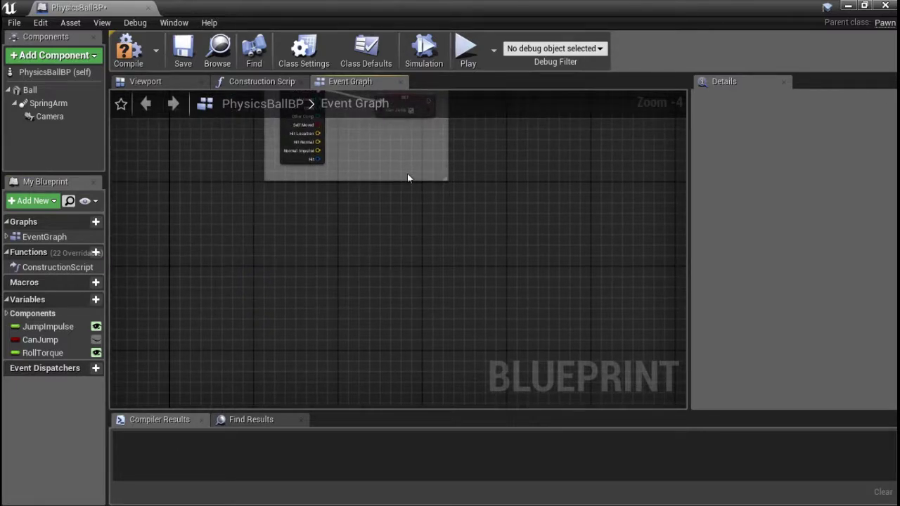
right_drag(478, 191, 384, 199)
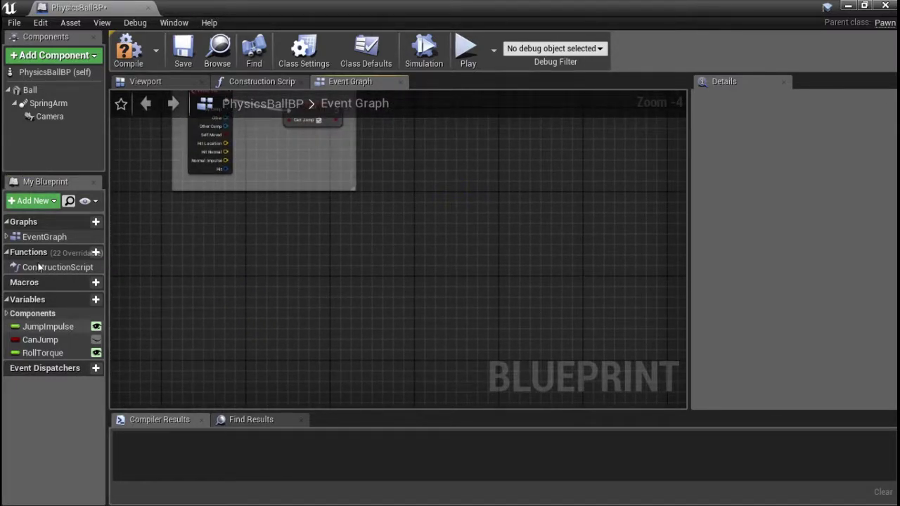
Add a new variable NewVar_0 of the Score widget reference type
click(96, 299)
key(Return)
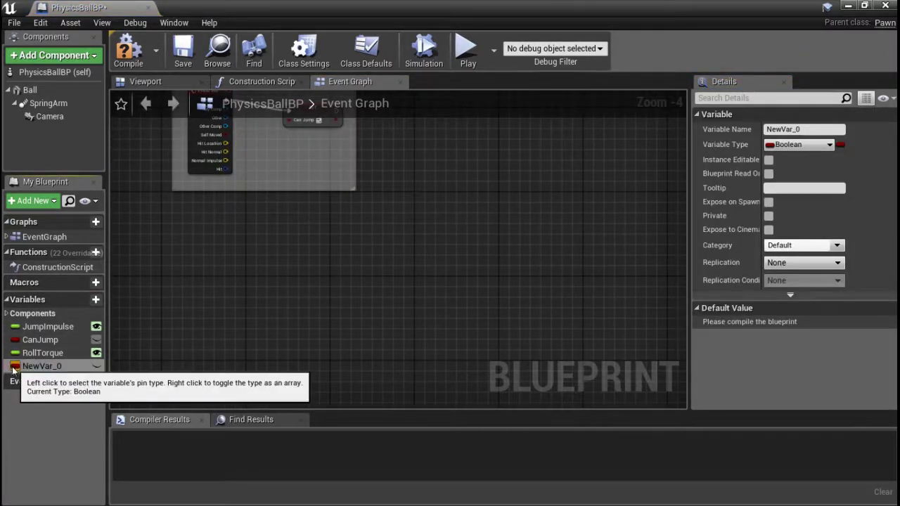
click(15, 366)
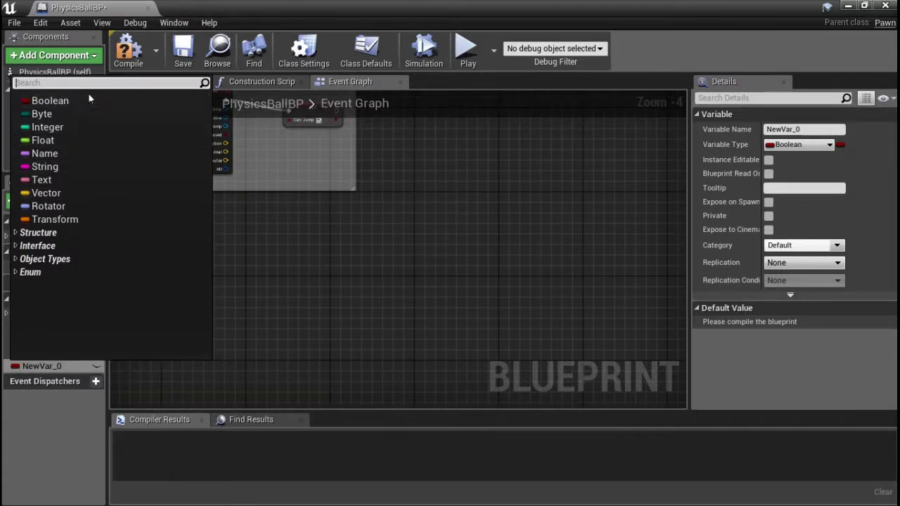
text(Score)
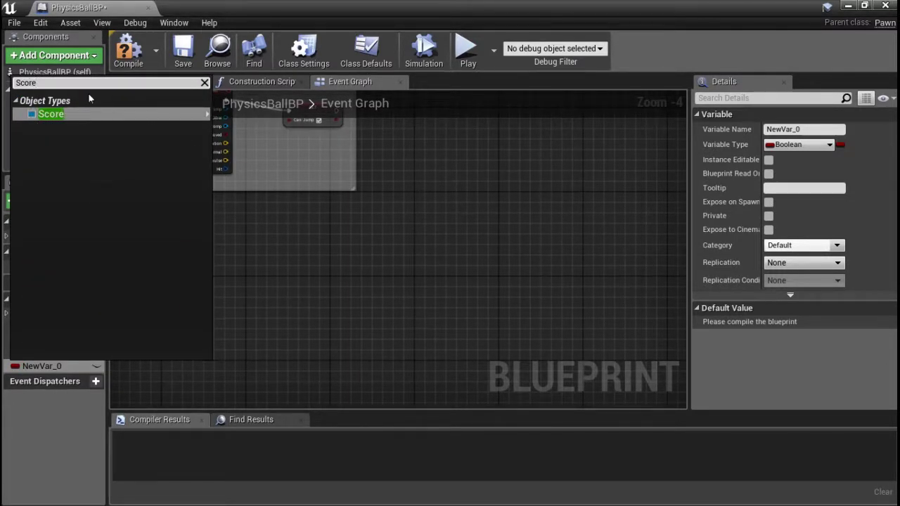
click(83, 115)
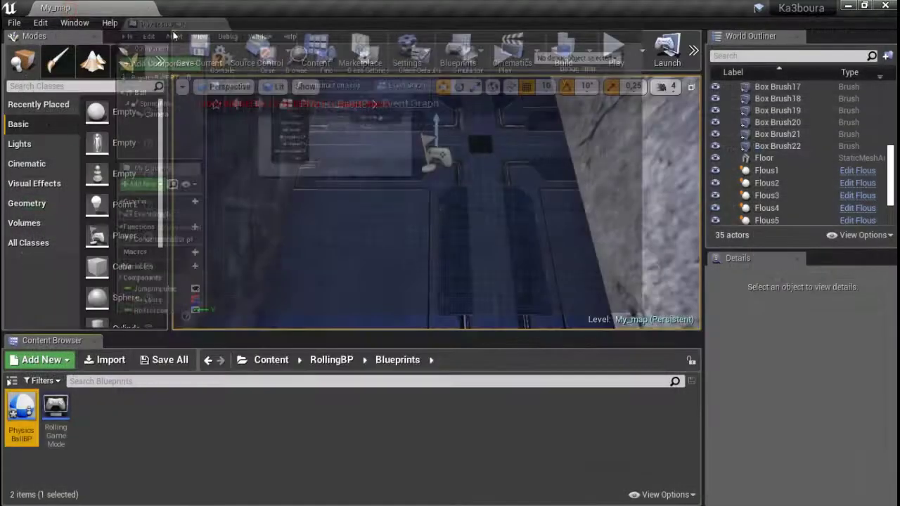
Dock the PhysicsBallBP editor and rename NewVar_0 to widget_ref
drag(73, 12, 190, 8)
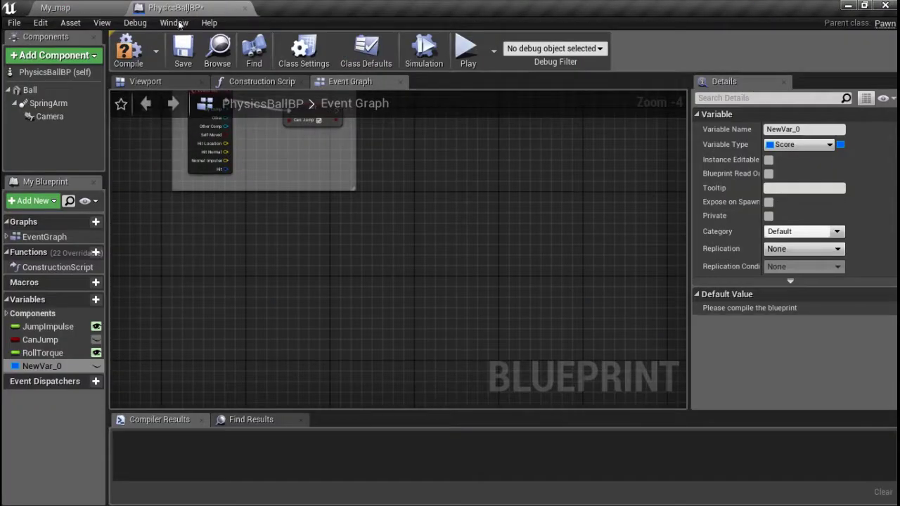
right_click(55, 366)
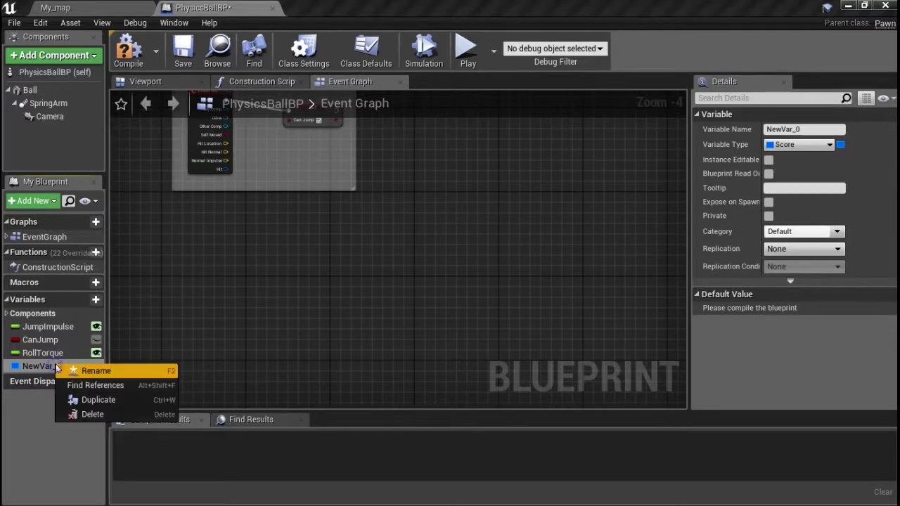
click(95, 371)
text(zid)
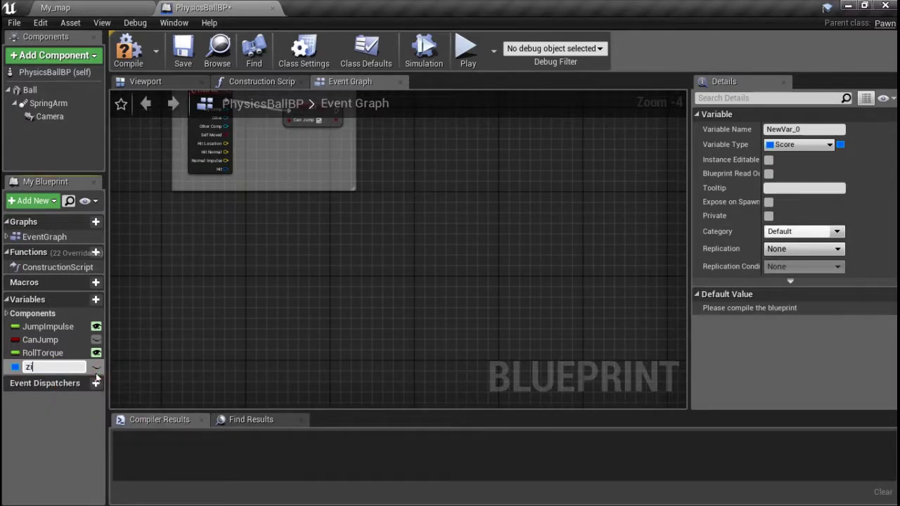
text(get)
key(BackSpace)
key(BackSpace)
key(BackSpace)
text(w)
text(re)
key(BackSpace)
key(BackSpace)
text(re)
key(Return)
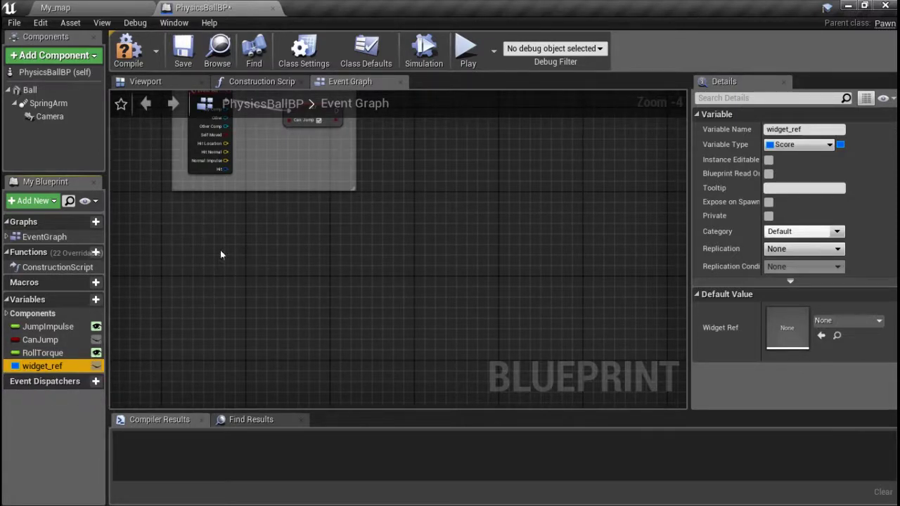
Add an Event BeginPlay node via the 'beginplay' search and move it slightly up
right_click(182, 258)
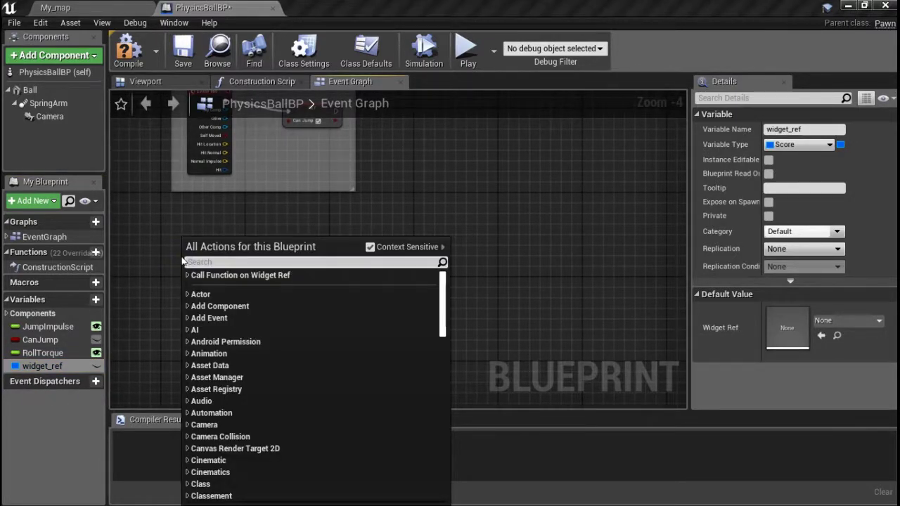
text(begin)
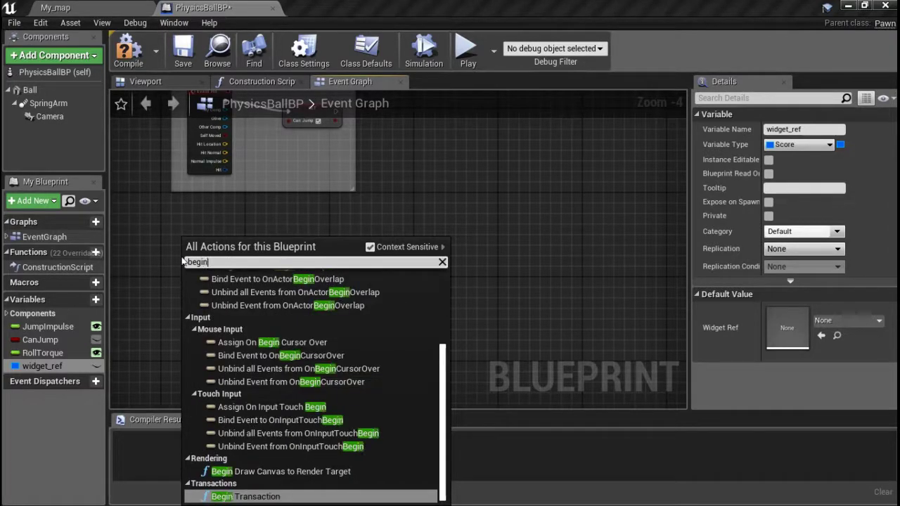
text(play)
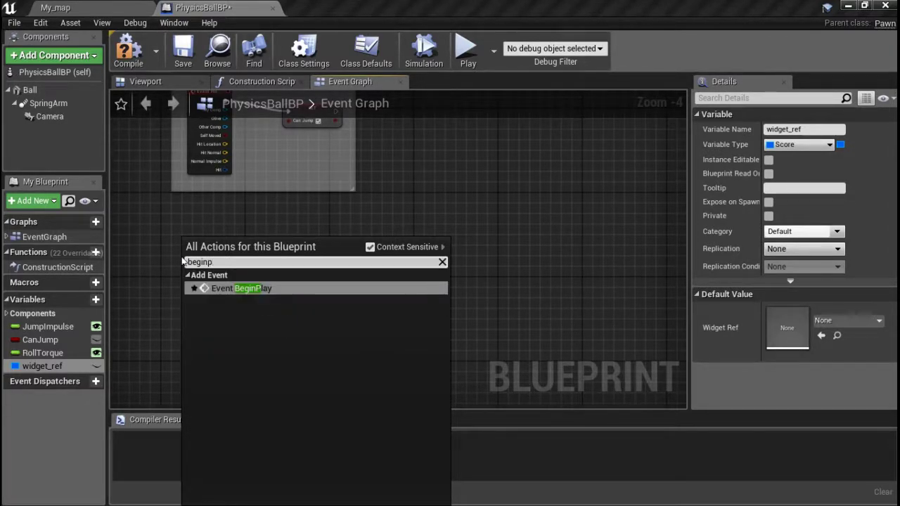
key(Return)
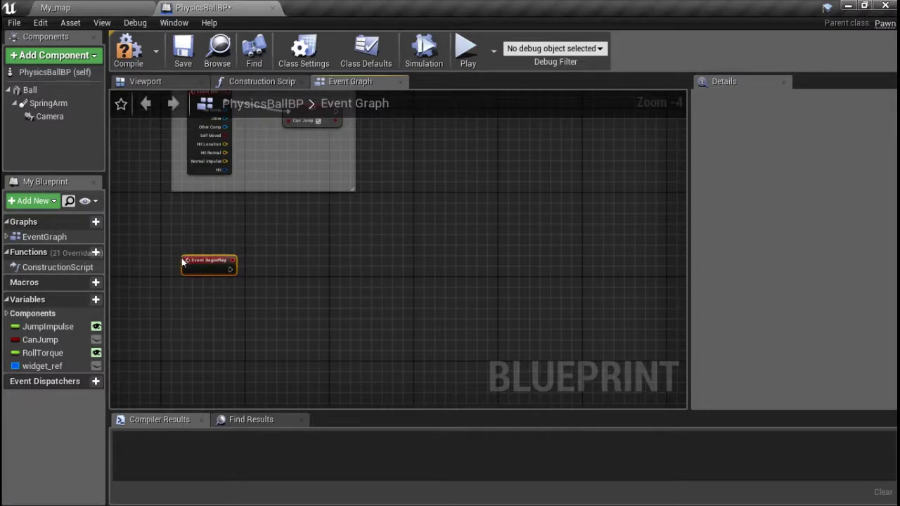
drag(202, 261, 202, 241)
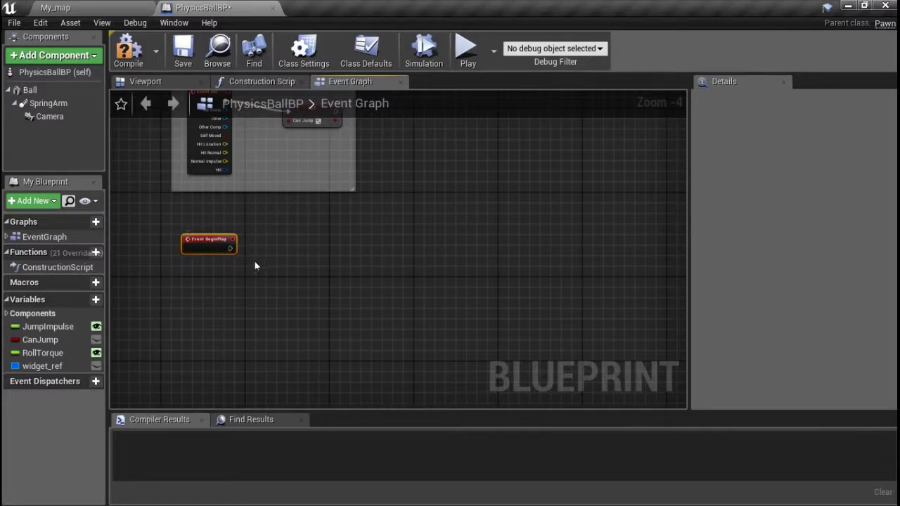
Add a Create Widget node wired from Event BeginPlay's exec pin and place it beside BeginPlay
drag(231, 249, 334, 254)
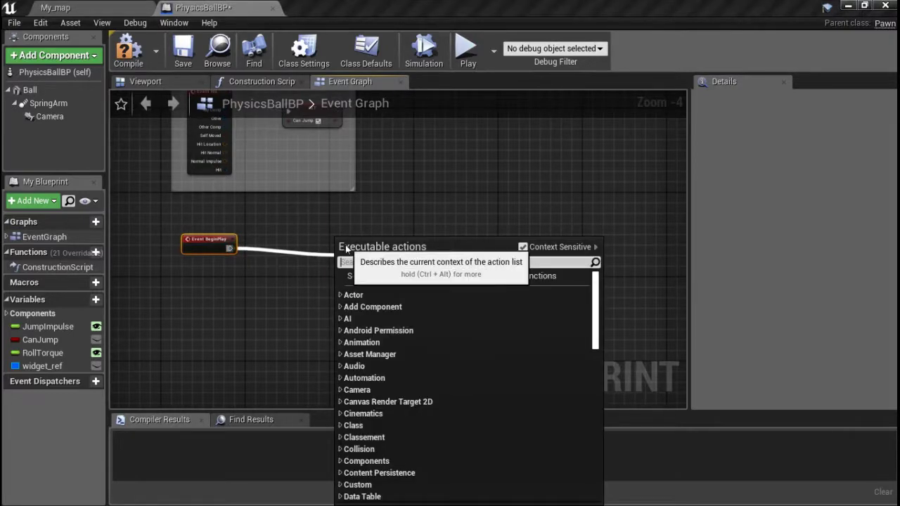
scroll(451, 334, down, 3)
scroll(451, 334, down, 5)
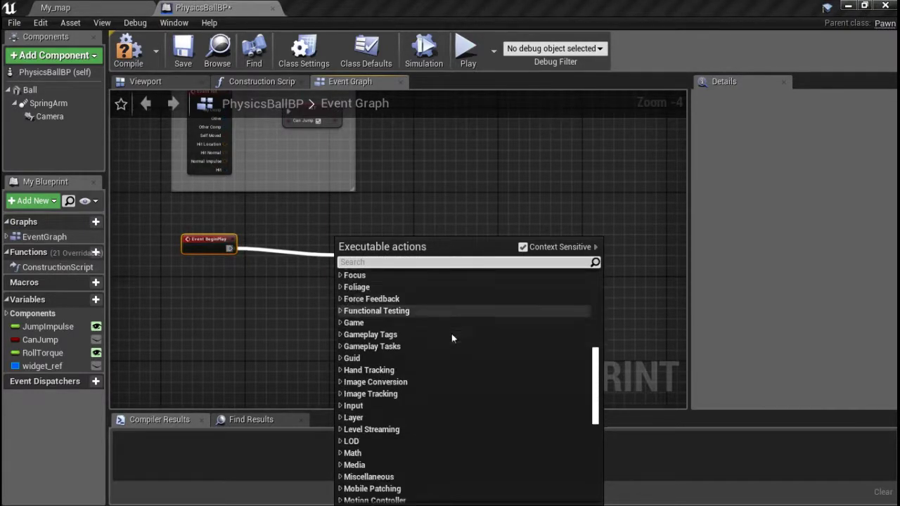
text(wi)
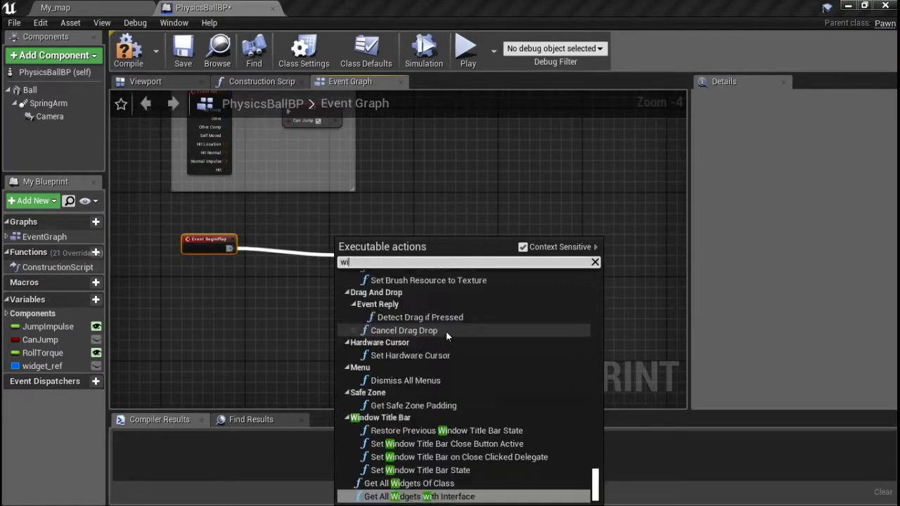
text(dget)
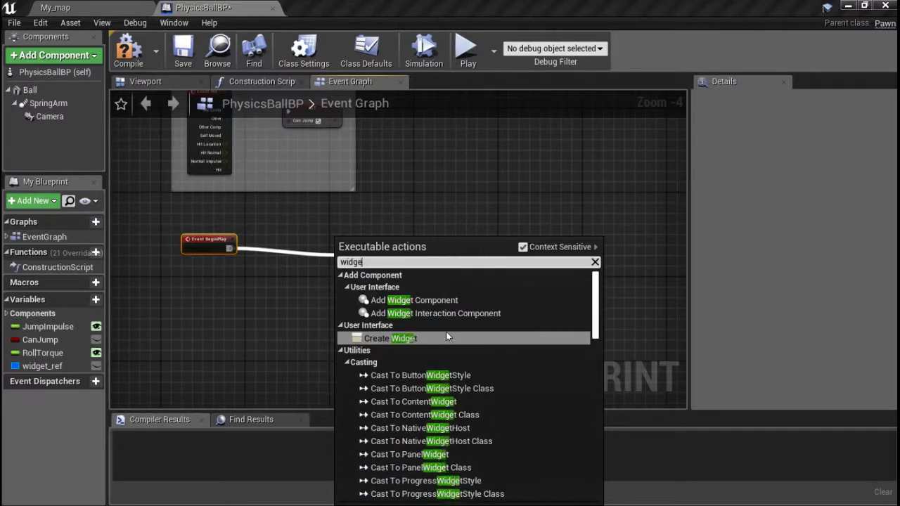
click(387, 339)
drag(366, 260, 292, 239)
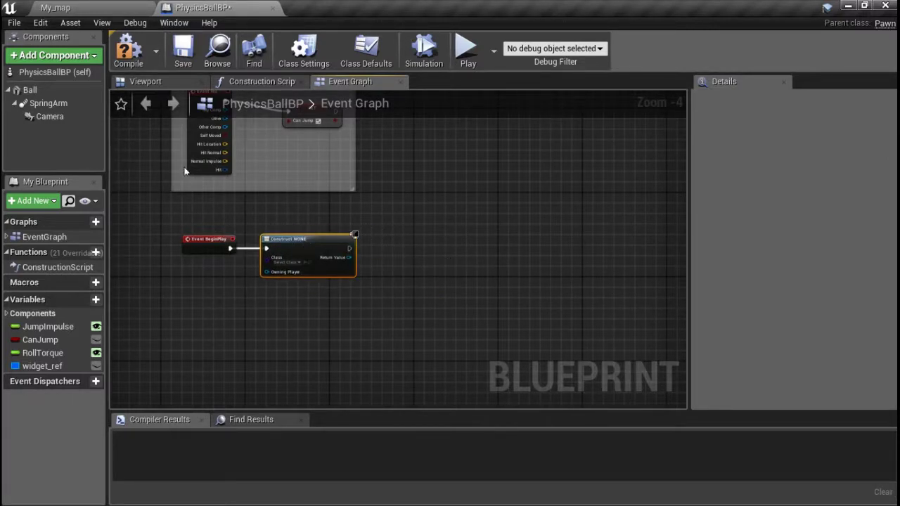
scroll(274, 288, up, 1)
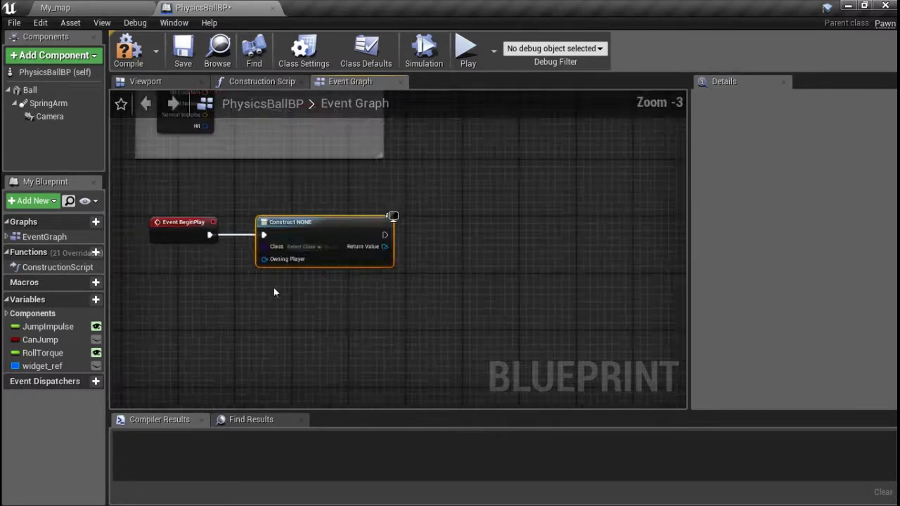
scroll(274, 288, up, 1)
scroll(271, 287, up, 1)
right_drag(271, 287, 310, 338)
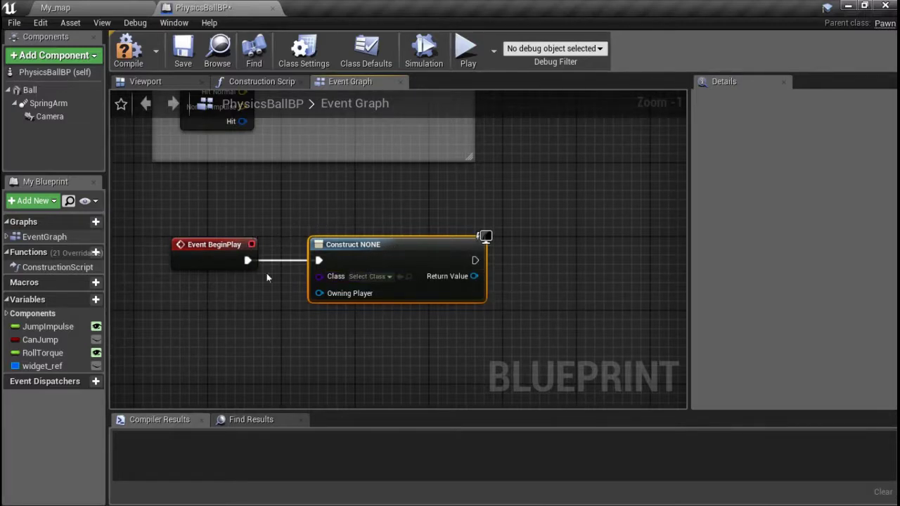
Choose Score as the Construct node's widget class, turning it into Create Score Widget
right_drag(372, 200, 326, 194)
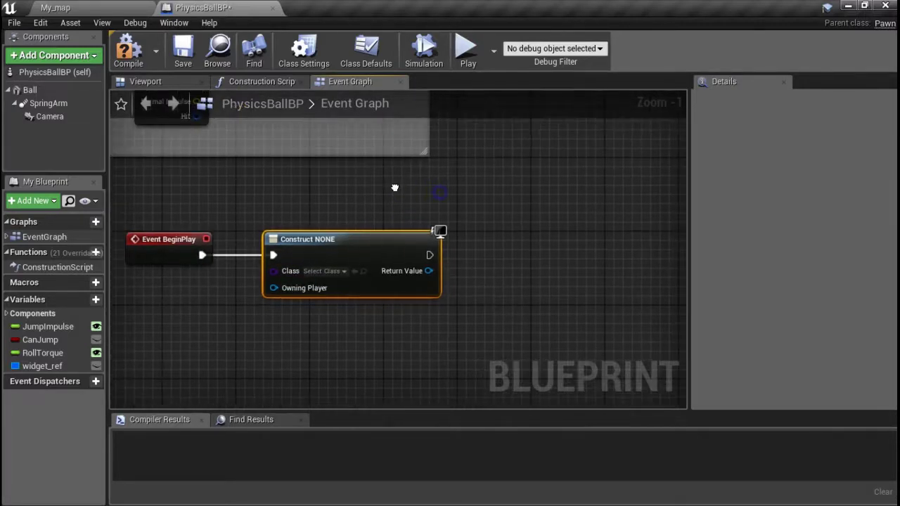
click(321, 273)
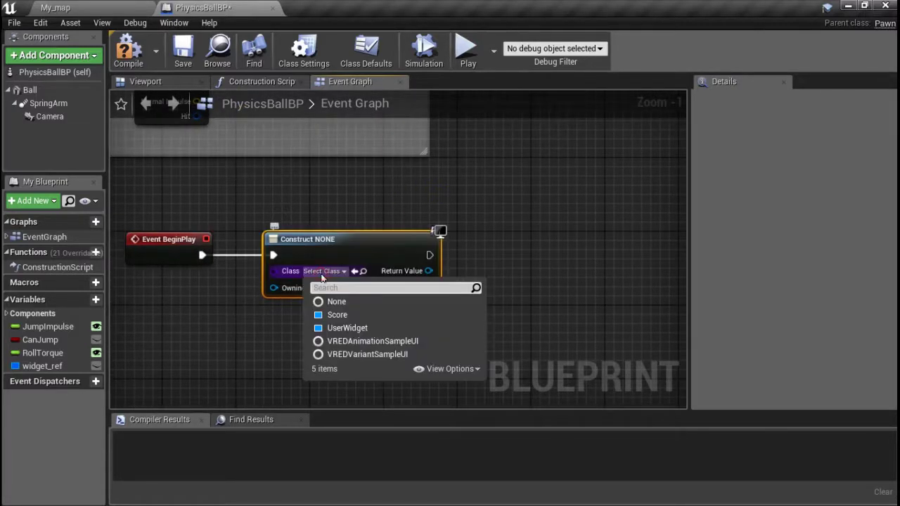
click(357, 316)
right_drag(550, 216, 512, 217)
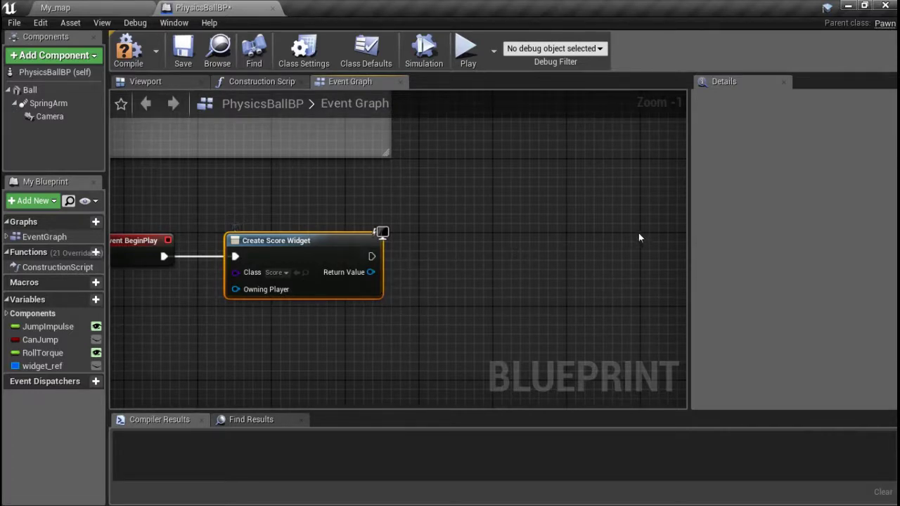
right_drag(642, 183, 611, 199)
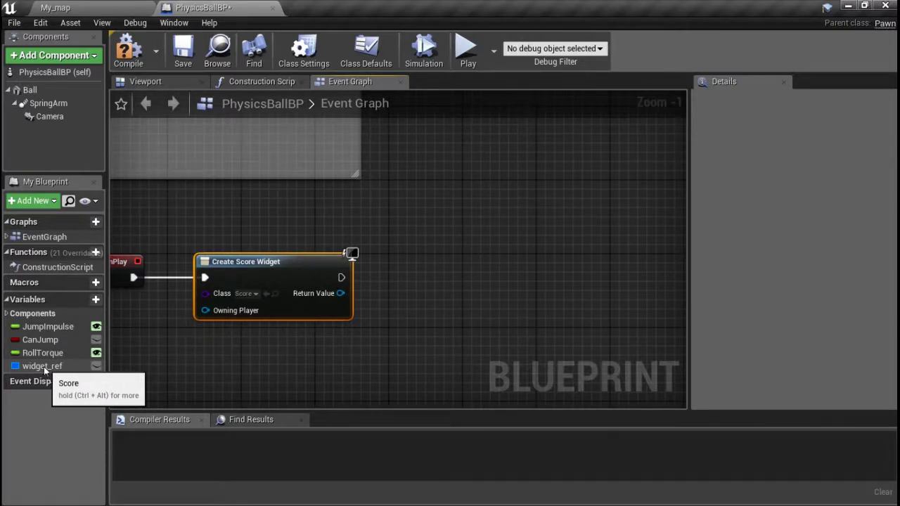
Place a SET widget_ref node after Create Score Widget and wire its execution into it
drag(43, 367, 413, 276)
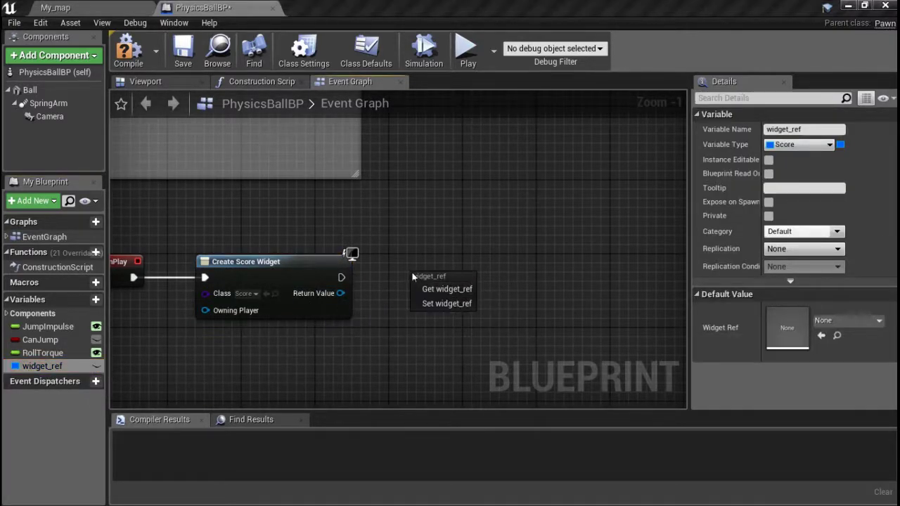
click(446, 303)
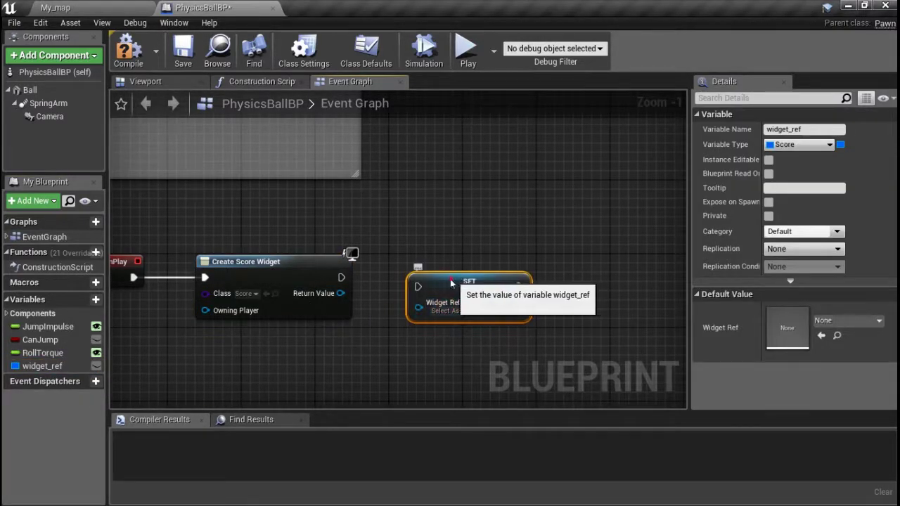
drag(451, 282, 423, 273)
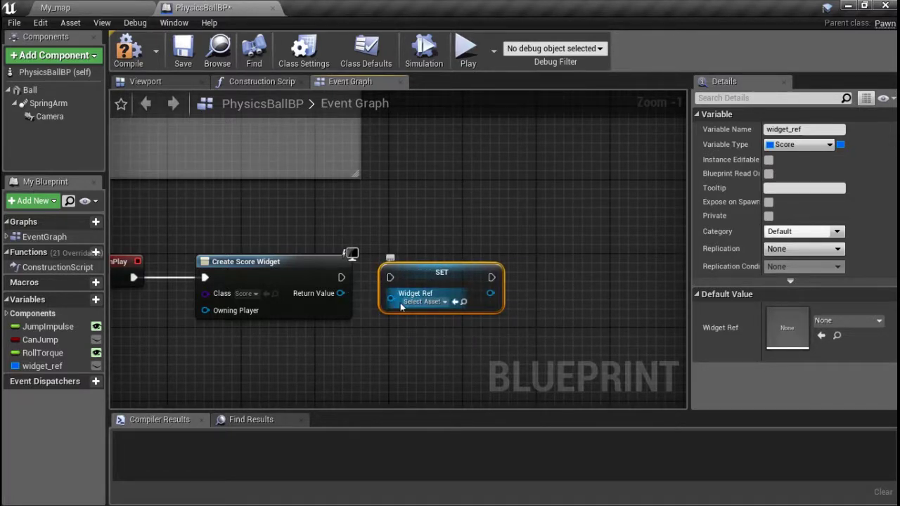
mouse_move(341, 277)
mouse_down()
mouse_move(387, 279)
mouse_move(391, 296)
mouse_up()
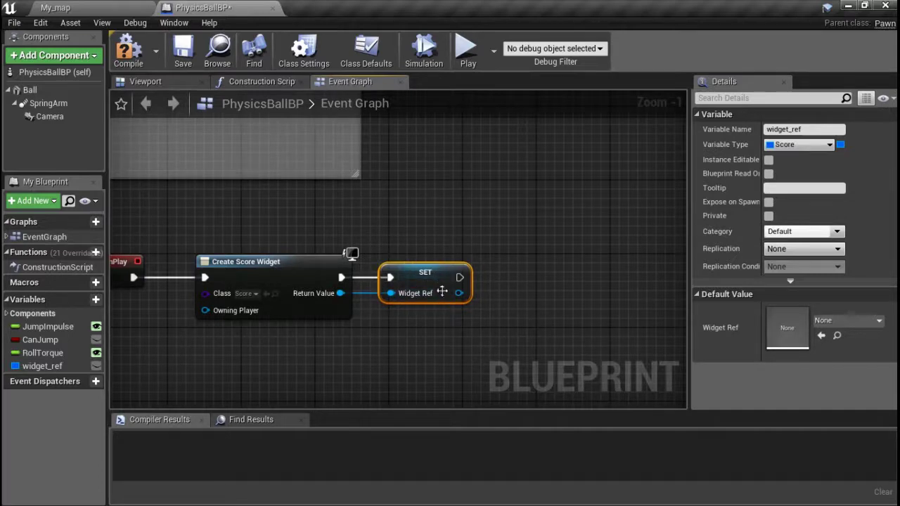
drag(460, 277, 552, 269)
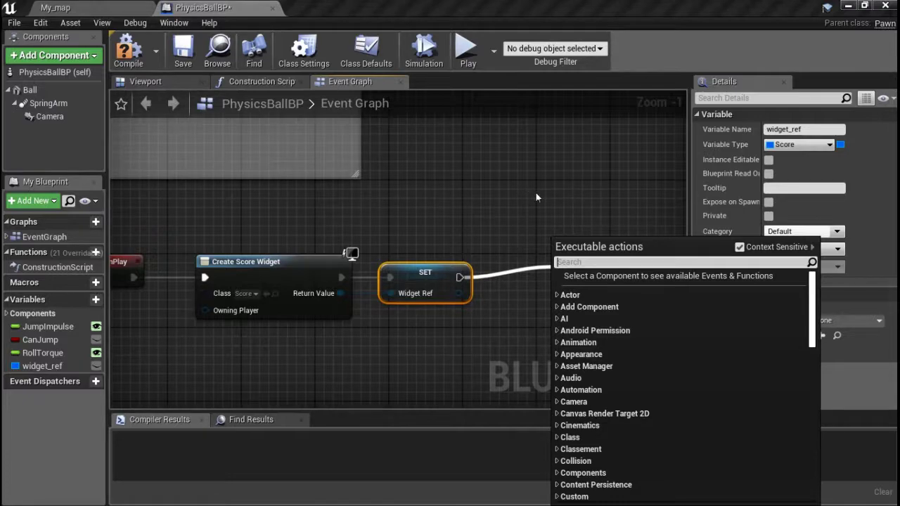
Add an Add to Viewport node after SET with widget_ref as its Target
text(add)
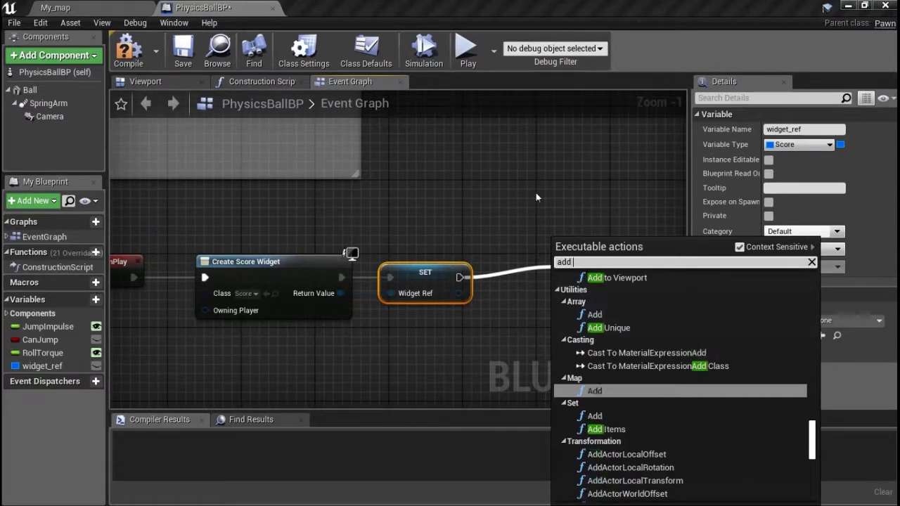
click(601, 279)
drag(604, 262, 558, 248)
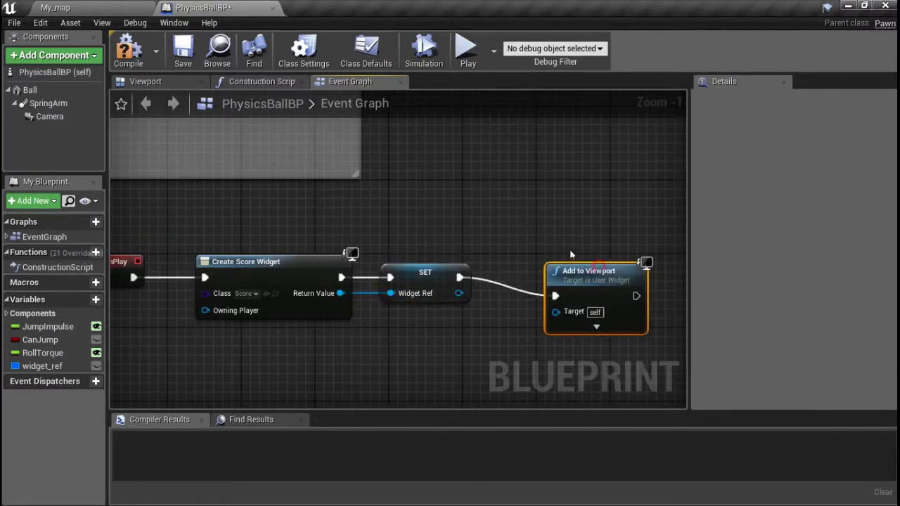
drag(519, 293, 458, 293)
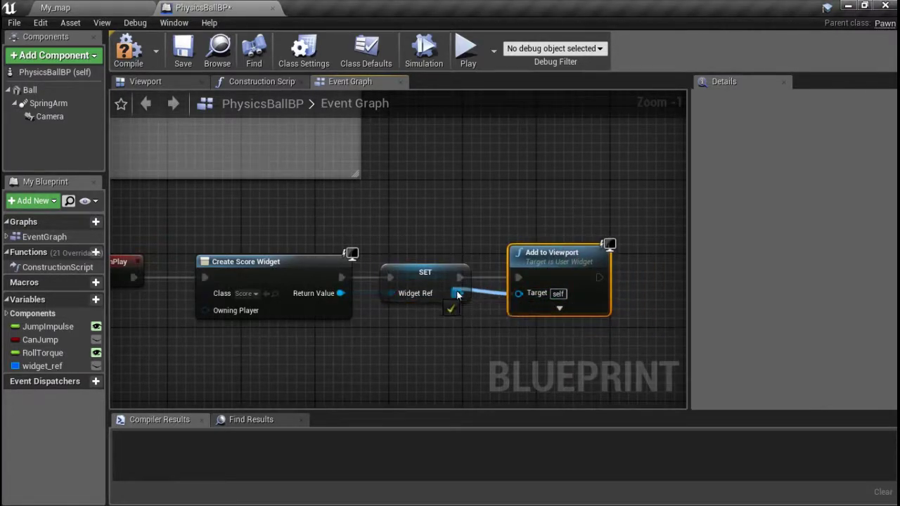
right_drag(248, 170, 424, 252)
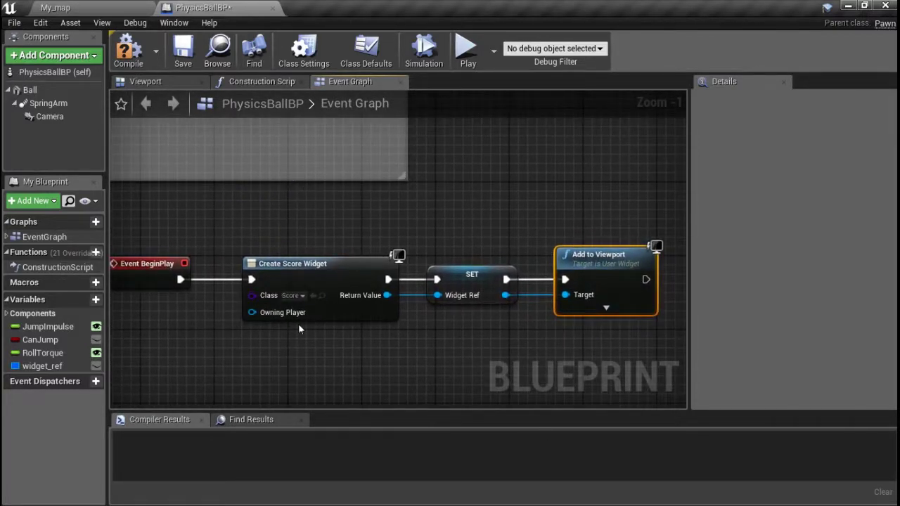
Compile and save PhysicsBallBP, then return to the My_map level
click(130, 48)
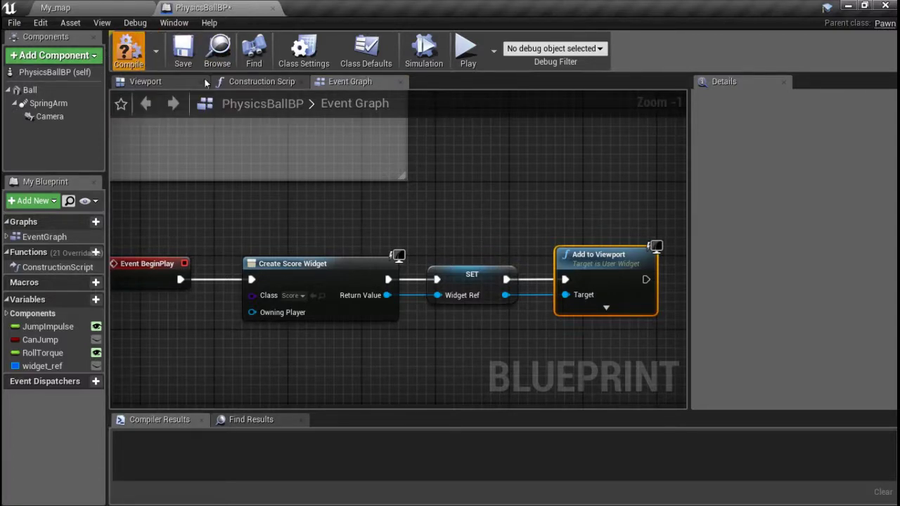
click(183, 49)
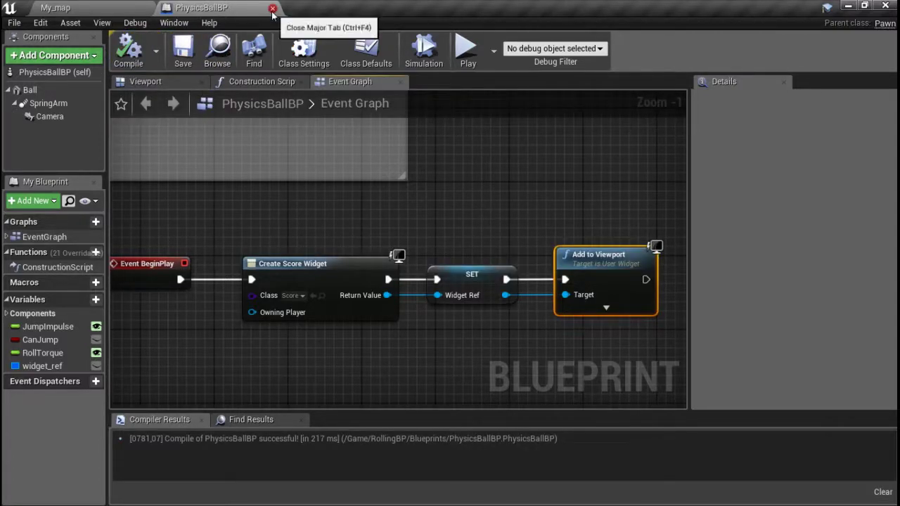
click(127, 7)
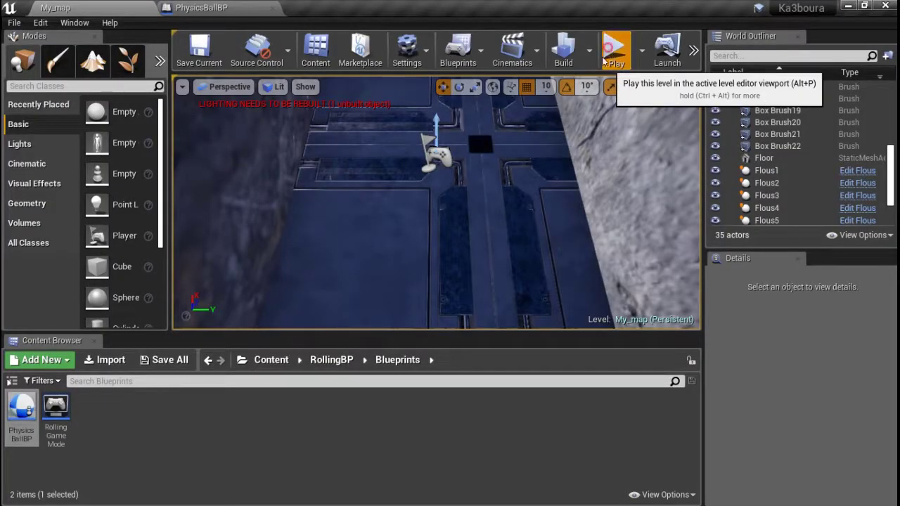
click(610, 54)
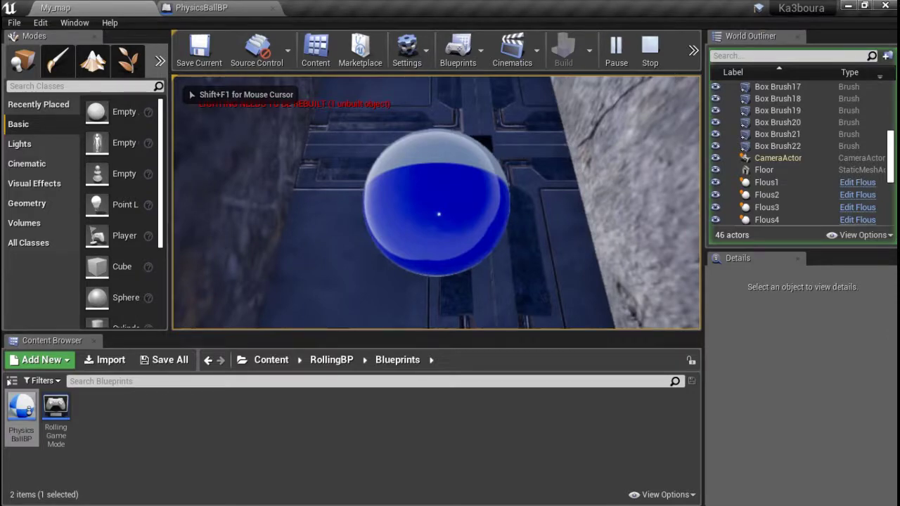
key(shift+F1)
key(F11)
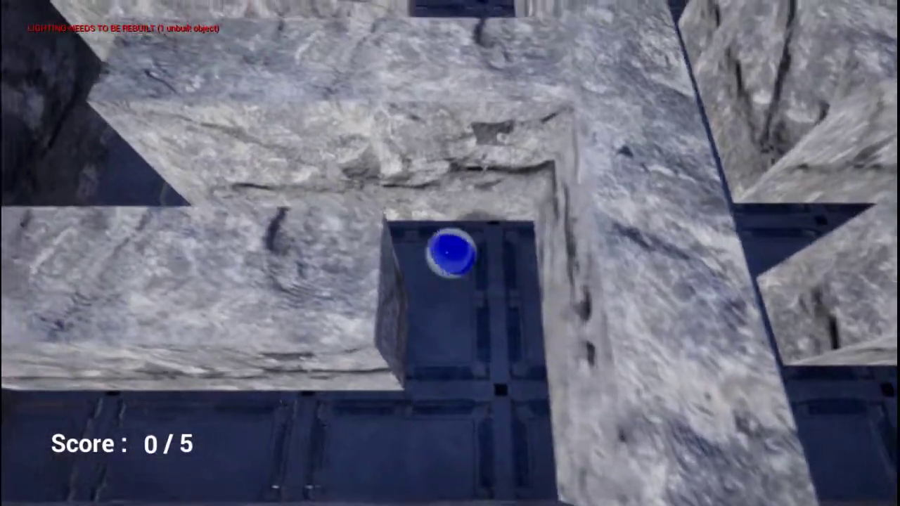
key(Escape)
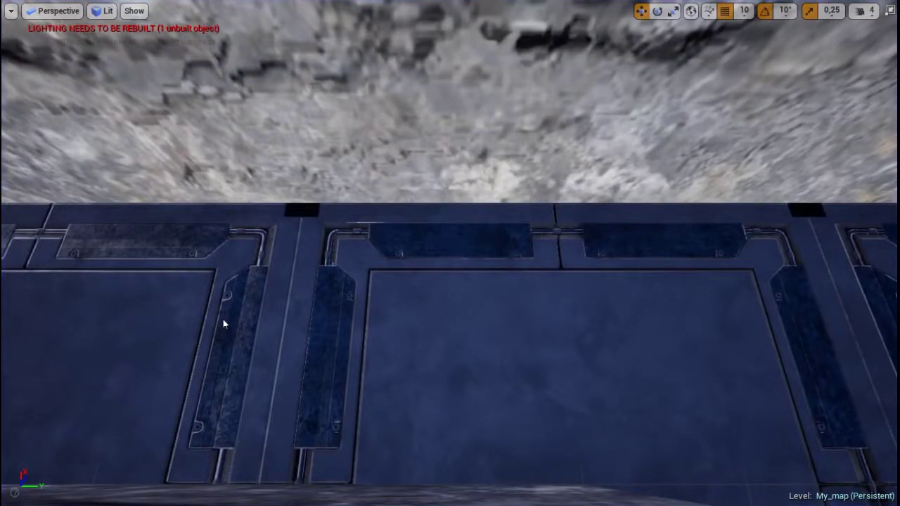
key(F11)
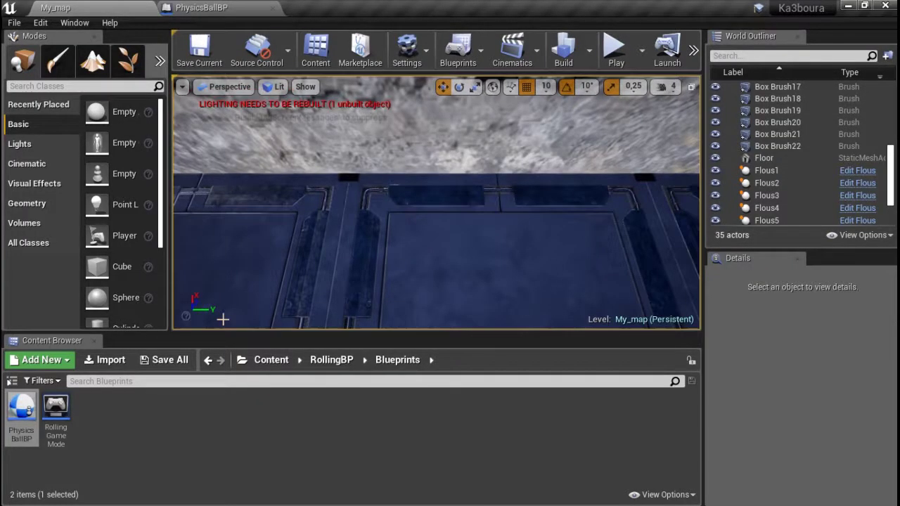